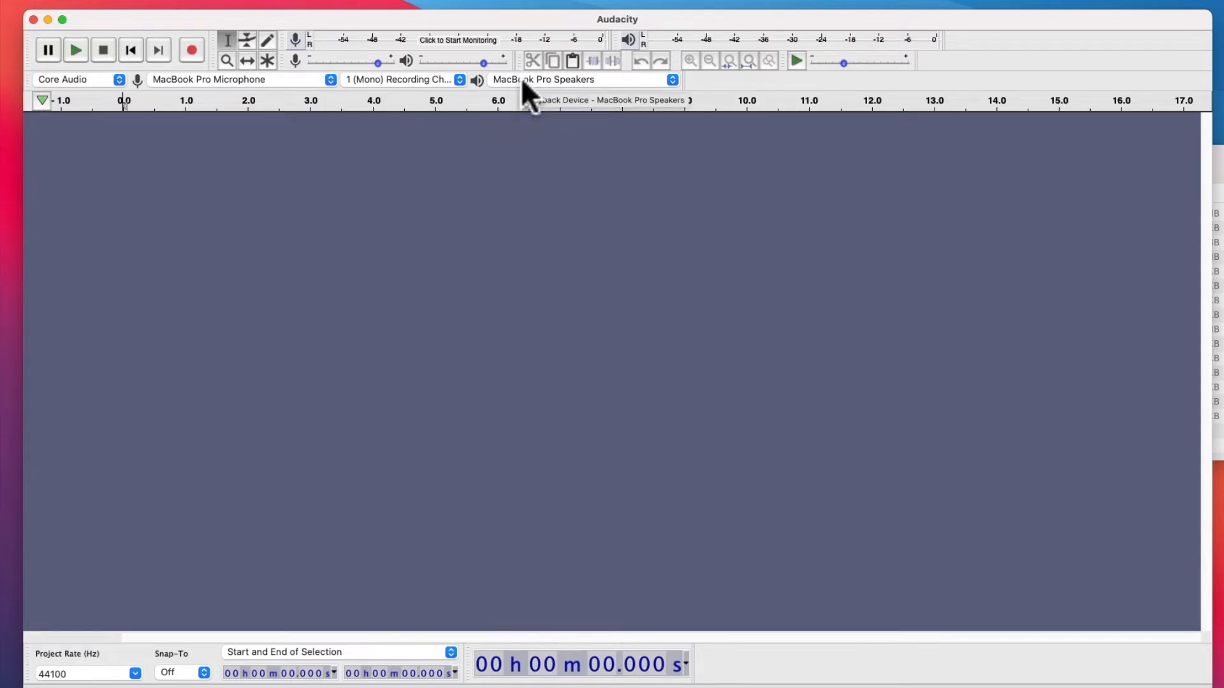
# Save the empty project under the name Demo1.
pyautogui.click(558, 222)
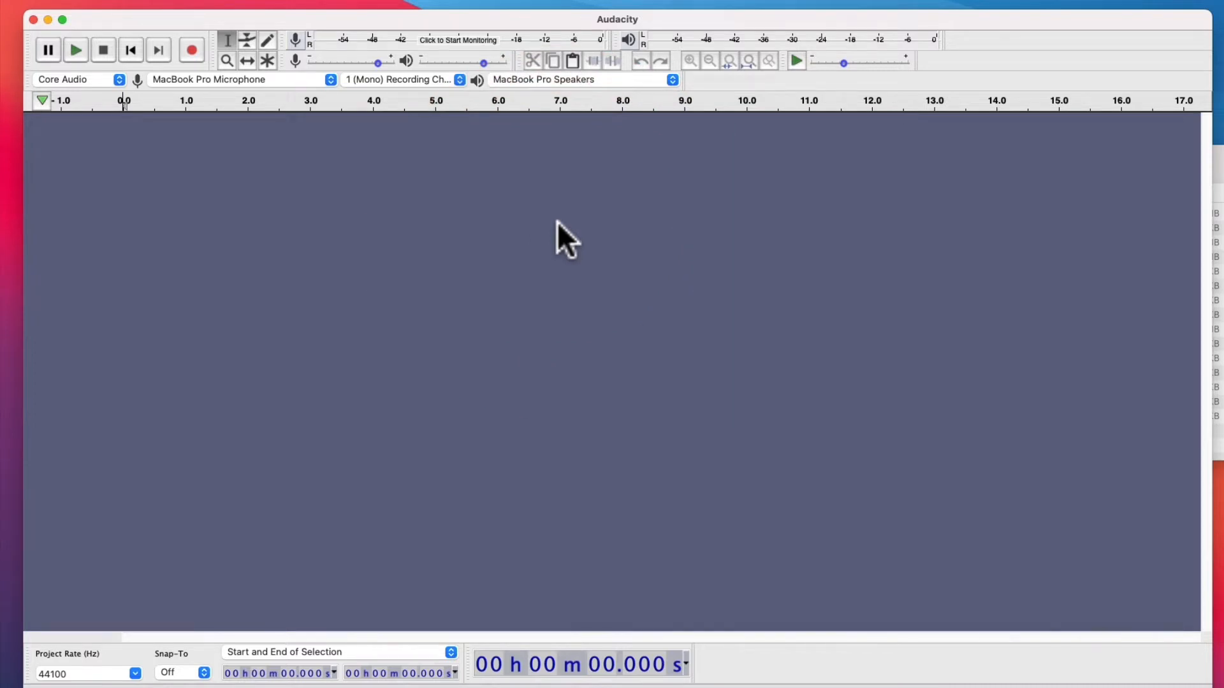
pyautogui.click(107, 3)
pyautogui.moveTo(132, 75)
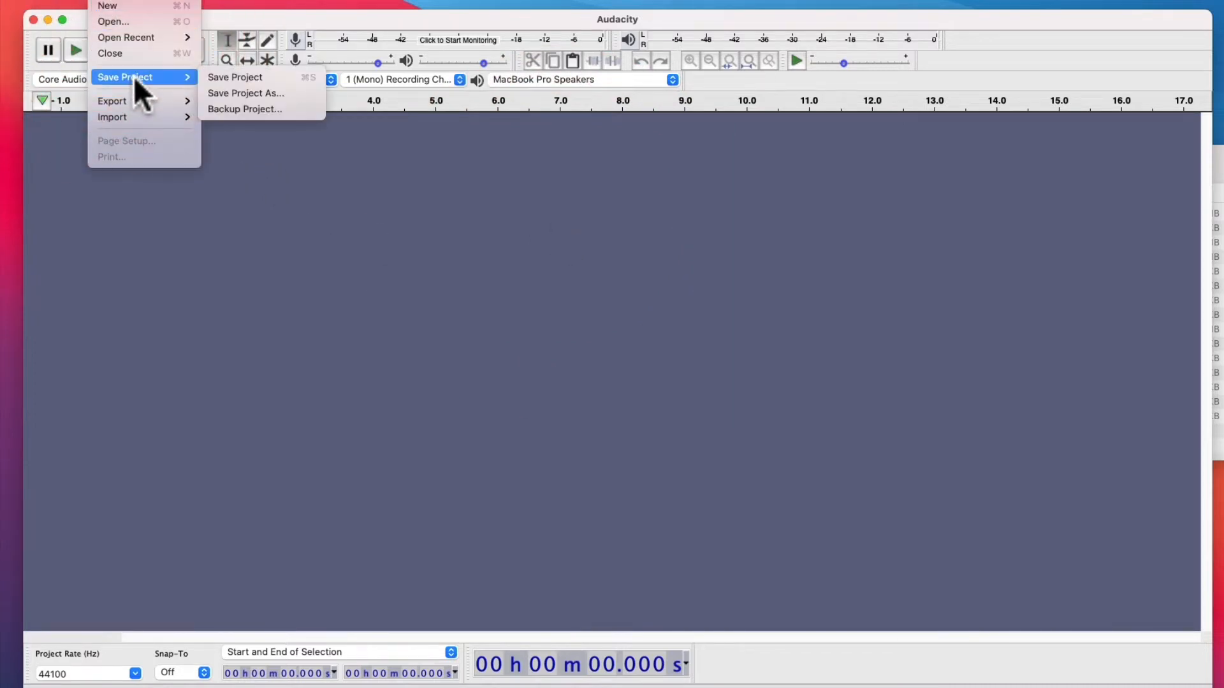
pyautogui.click(255, 93)
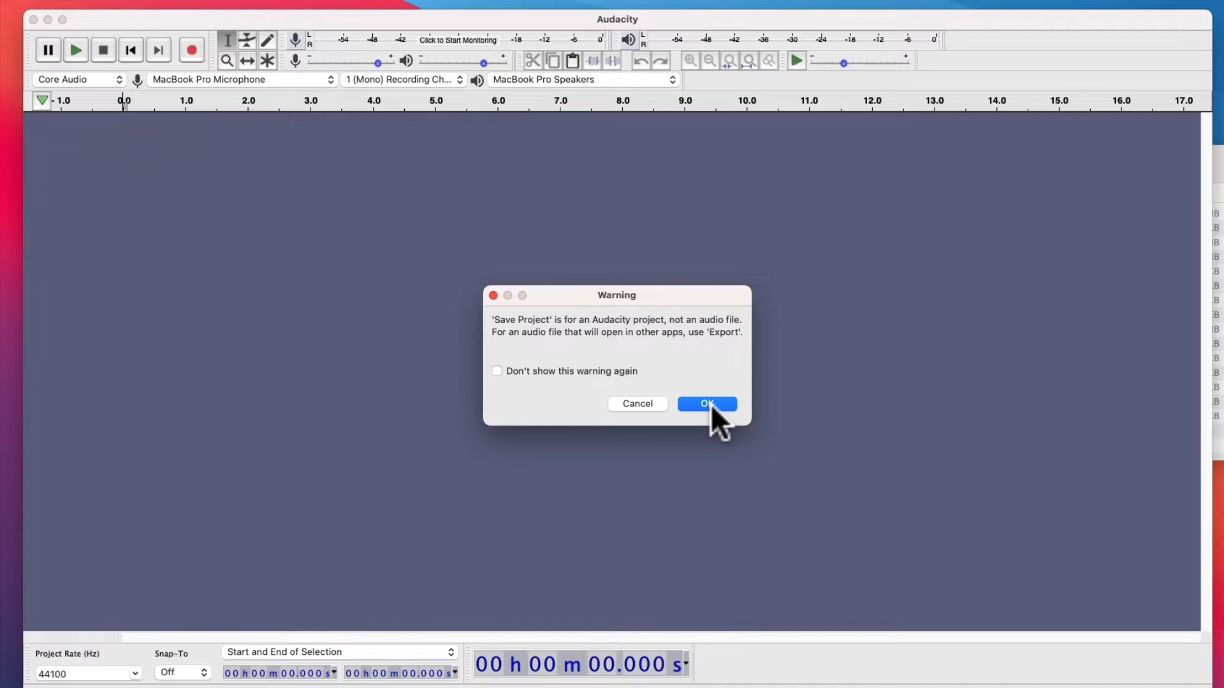
pyautogui.click(708, 404)
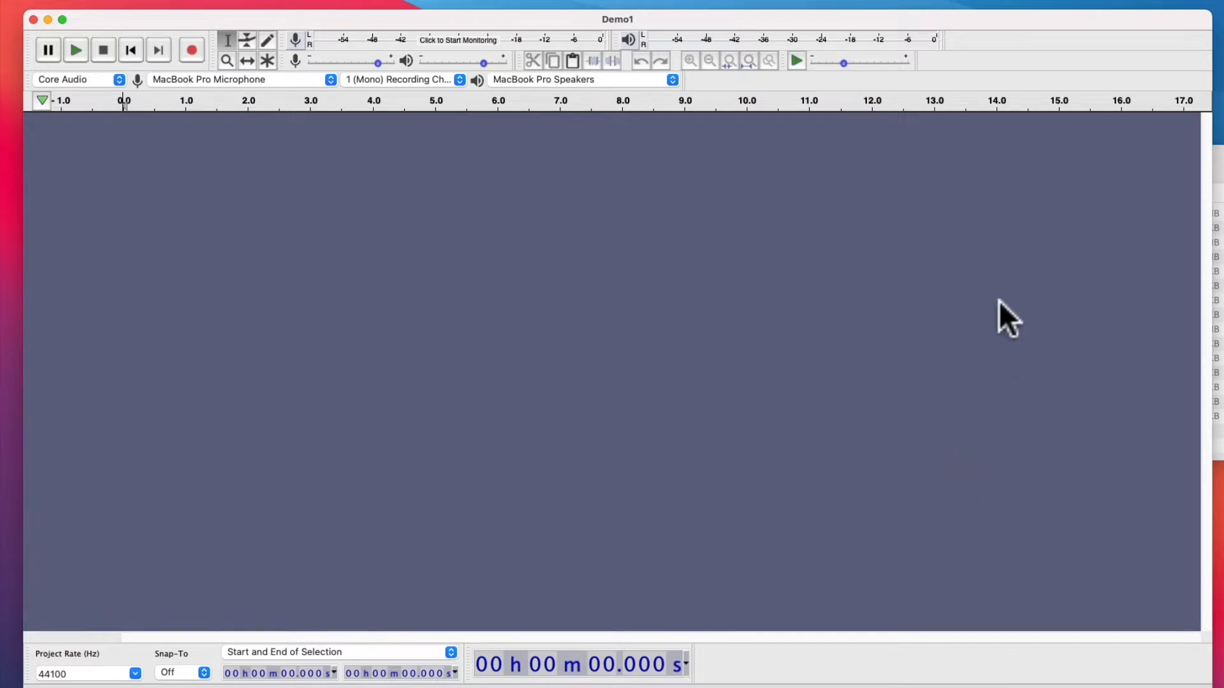
# Add Music_violins.mp3 and Background_Wolves-Howling.mp3 from the Sounds folder to the project as separate tracks.
pyautogui.click(1218, 235)
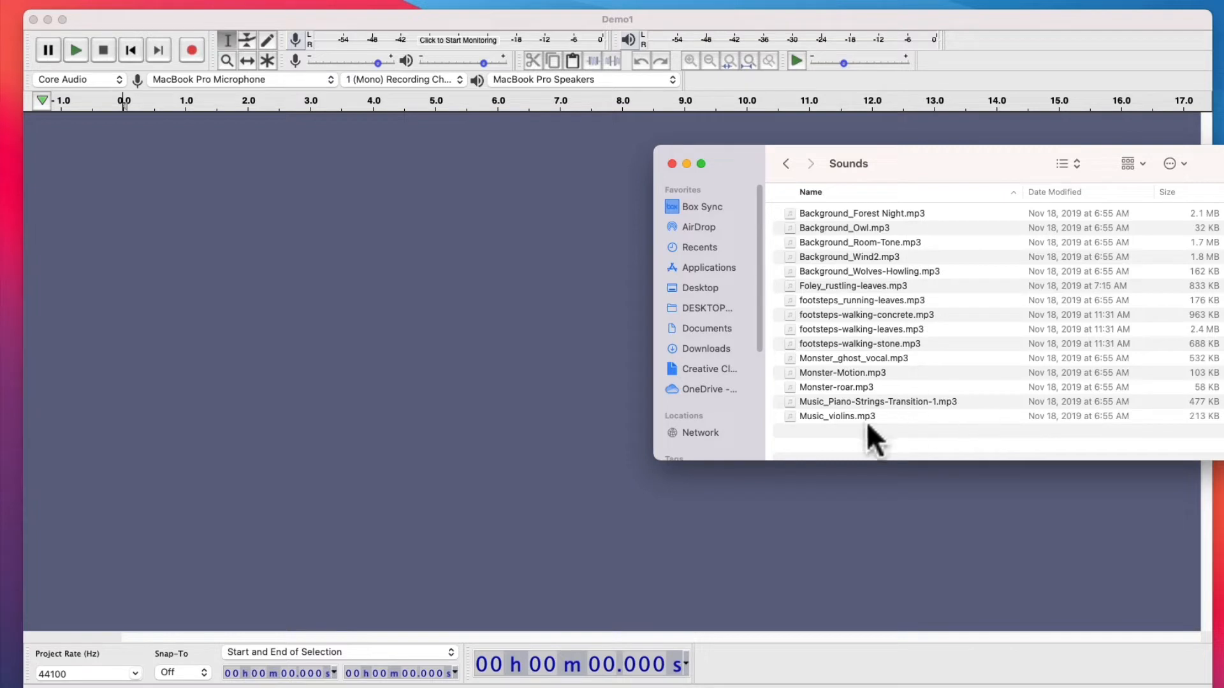
pyautogui.click(843, 416)
pyautogui.moveTo(295, 278); pyautogui.dragTo(292, 278)
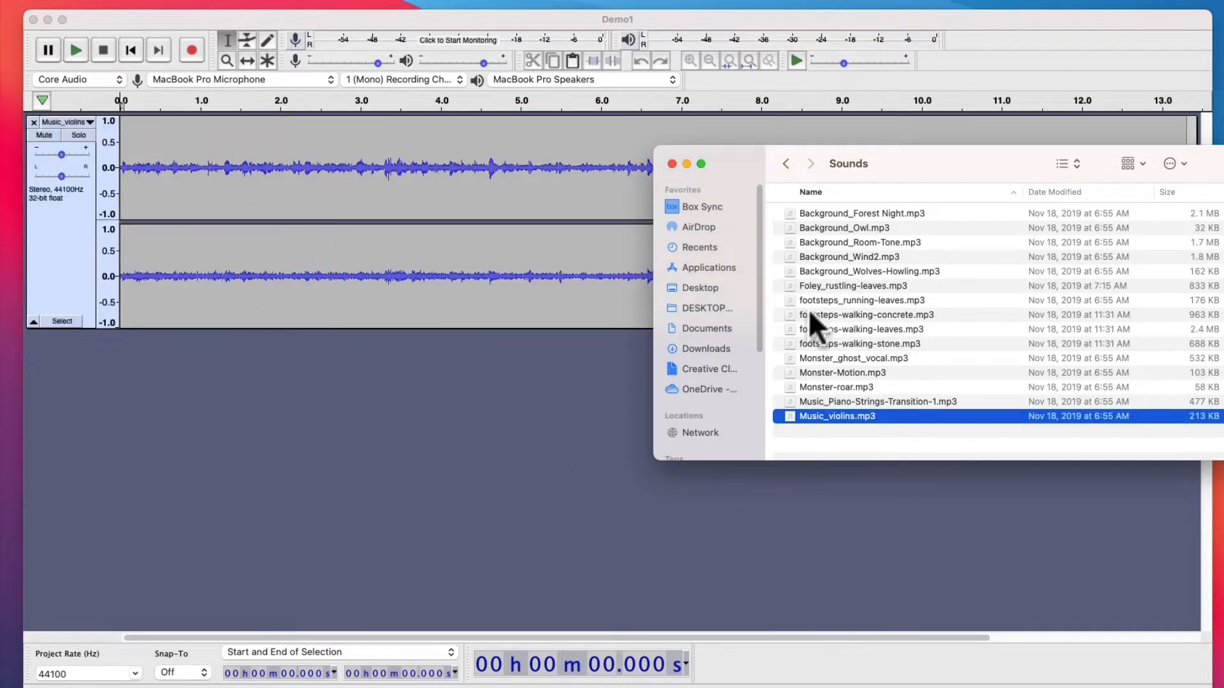
pyautogui.click(866, 282)
pyautogui.moveTo(892, 271); pyautogui.dragTo(355, 410)
pyautogui.click(371, 418)
pyautogui.click(781, 384)
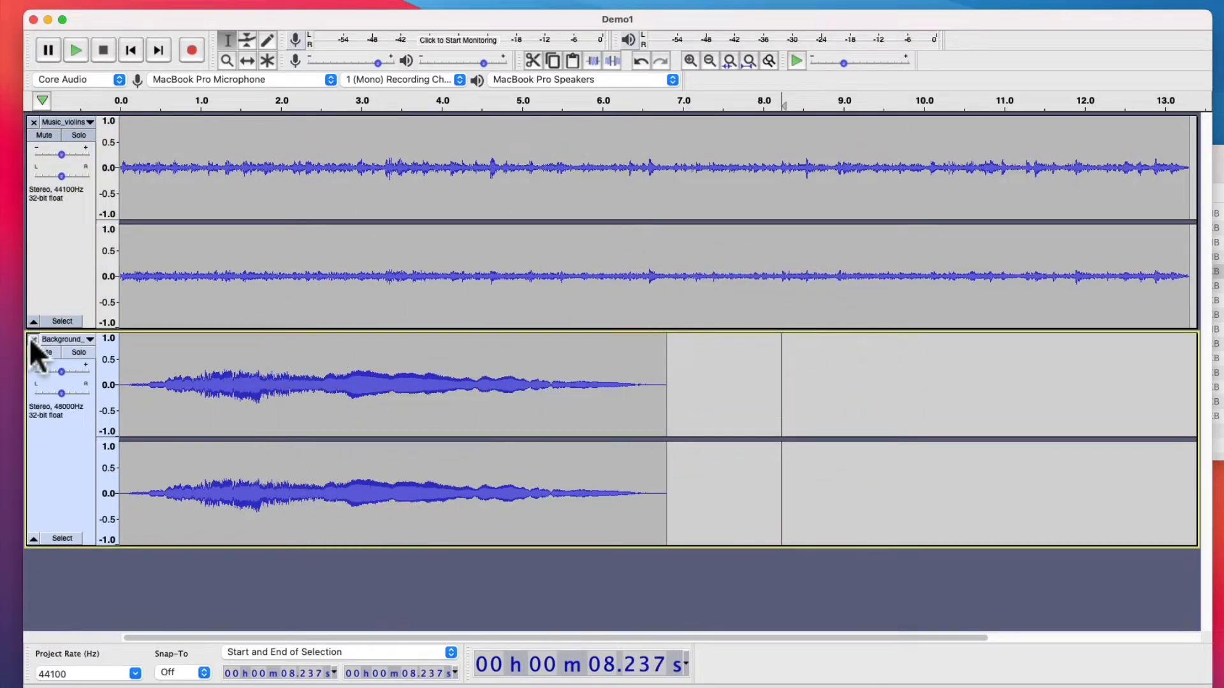
# Remove the wolves-howling and violins tracks from the project.
pyautogui.click(33, 339)
pyautogui.click(33, 122)
# Import the wolves-howling background and Music_violins audio files into the project as tracks.
pyautogui.click(105, 2)
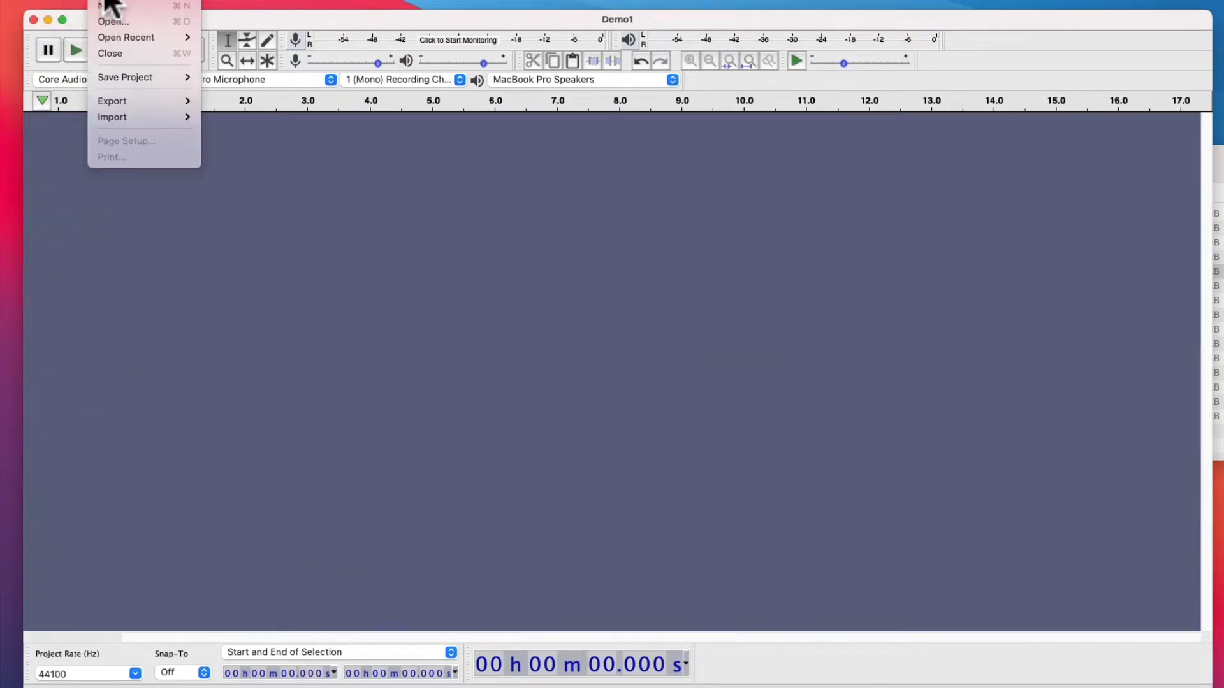
pyautogui.moveTo(147, 117)
pyautogui.click(276, 115)
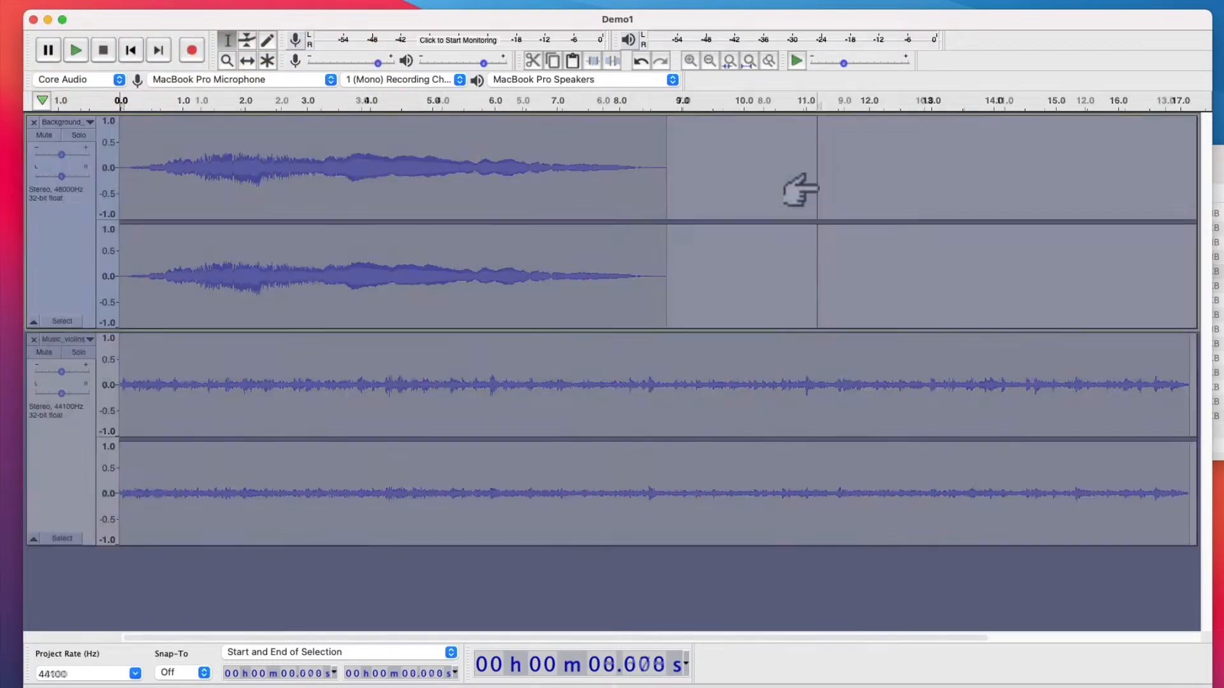
pyautogui.click(818, 185)
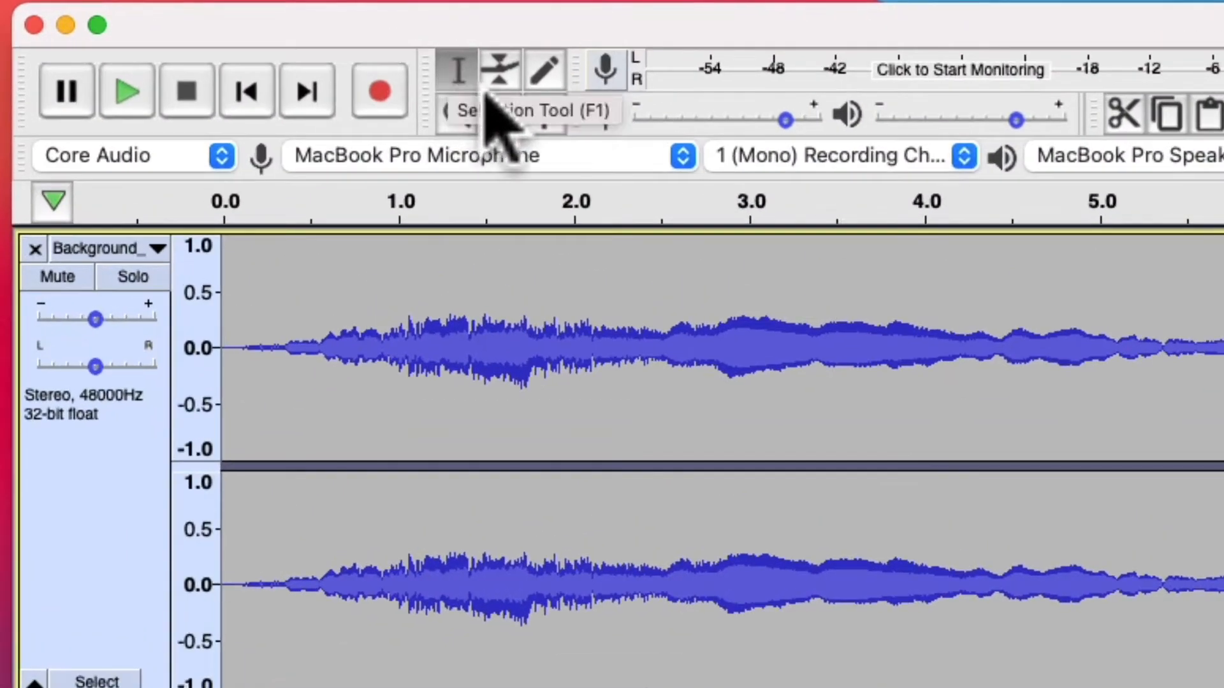
# Try selecting ranges of the wolves-howling track with the Selection tool, including about 0.4 to 4.6 s.
pyautogui.click(340, 304)
pyautogui.moveTo(291, 347); pyautogui.dragTo(1040, 389)
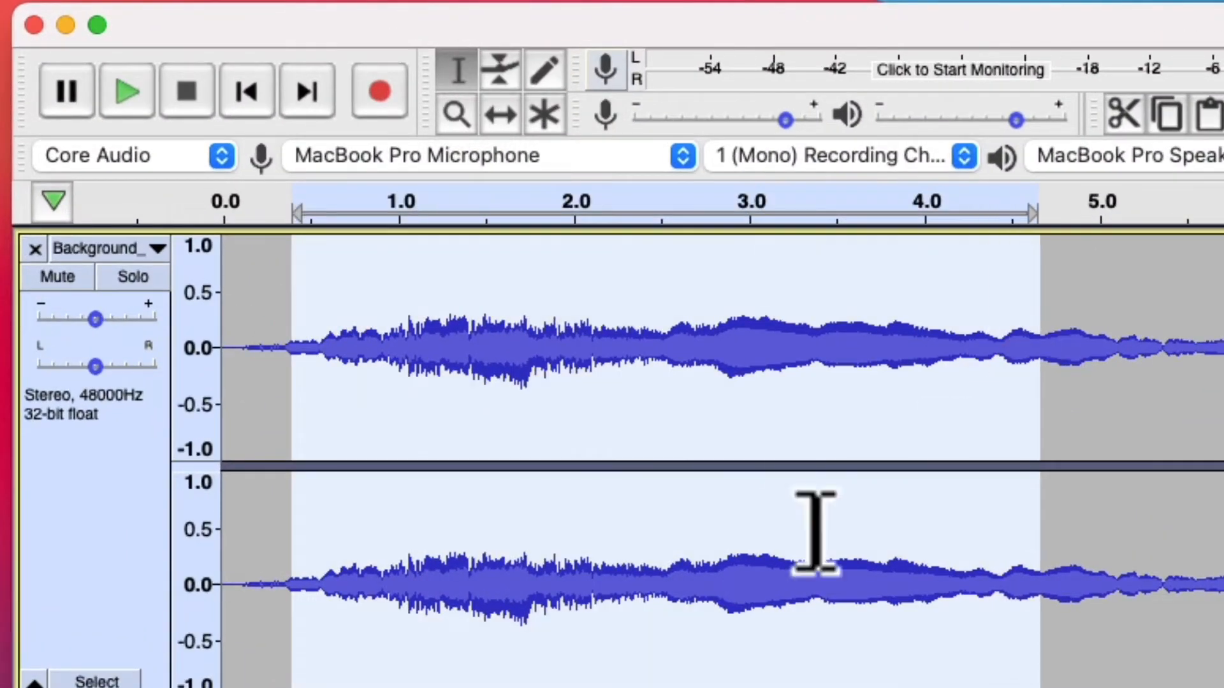
pyautogui.moveTo(200, 561); pyautogui.dragTo(784, 500)
pyautogui.click(289, 268)
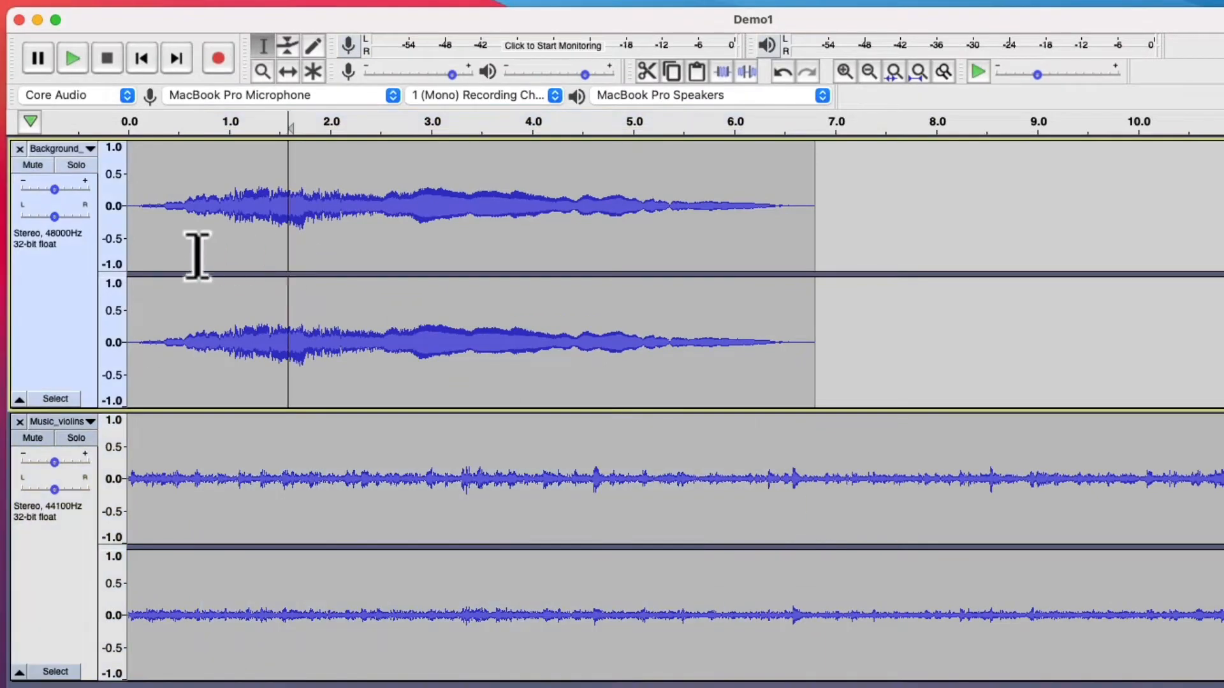
pyautogui.moveTo(198, 255); pyautogui.dragTo(623, 251)
# Play both tracks from about 0.1 s and stop, then repeat the playback once more.
pyautogui.click(137, 251)
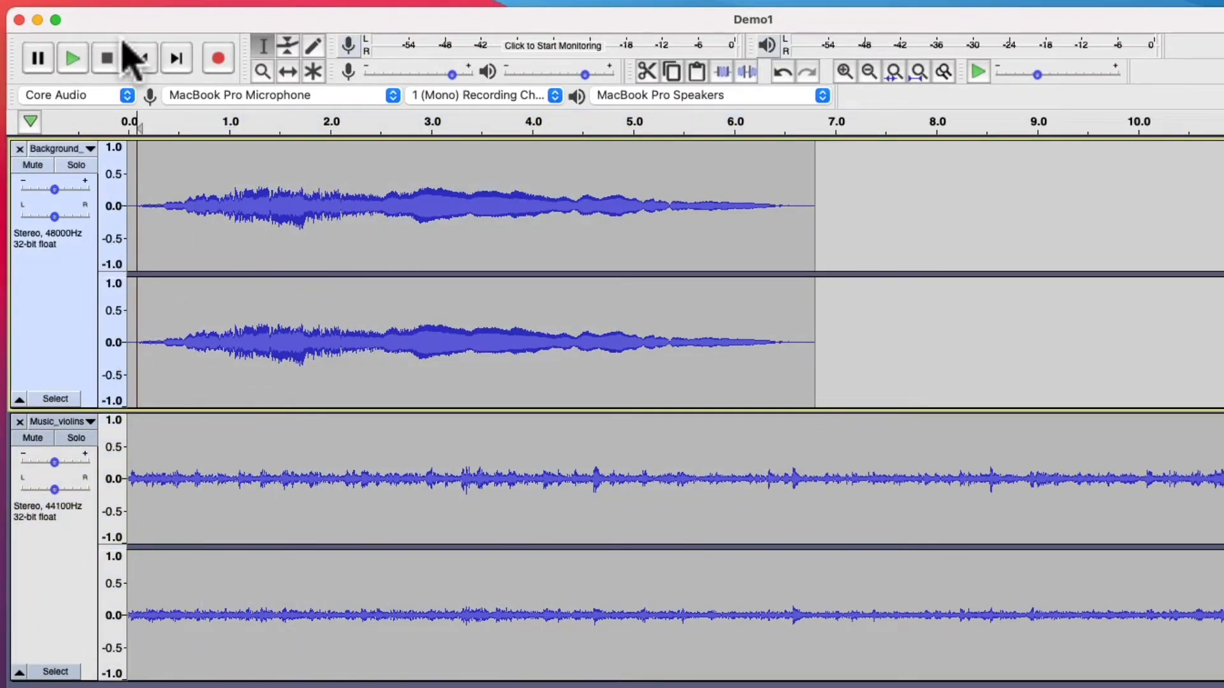
pyautogui.click(72, 59)
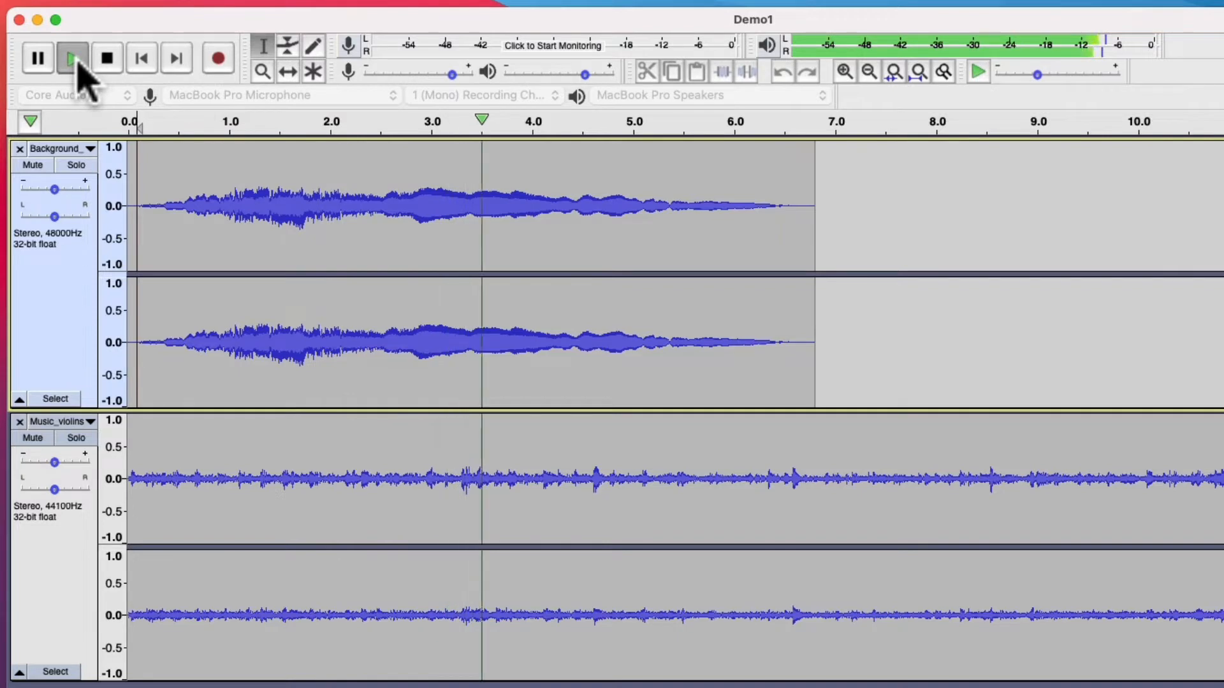
pyautogui.click(78, 61)
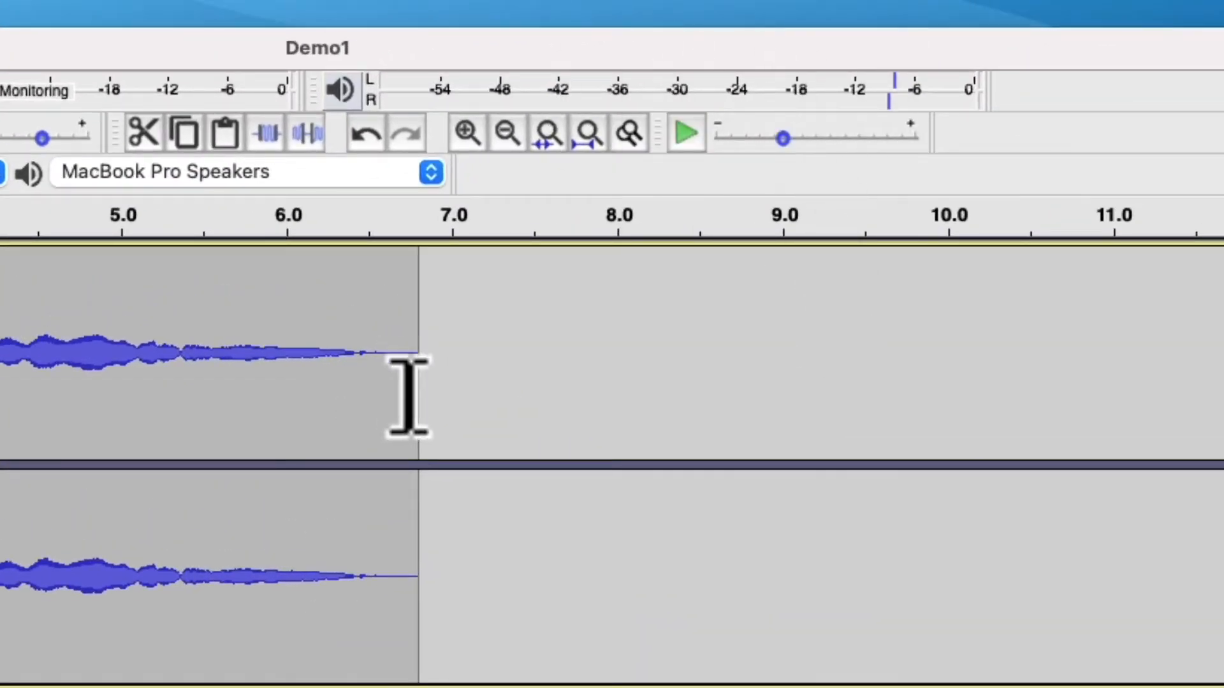
pyautogui.press('space')
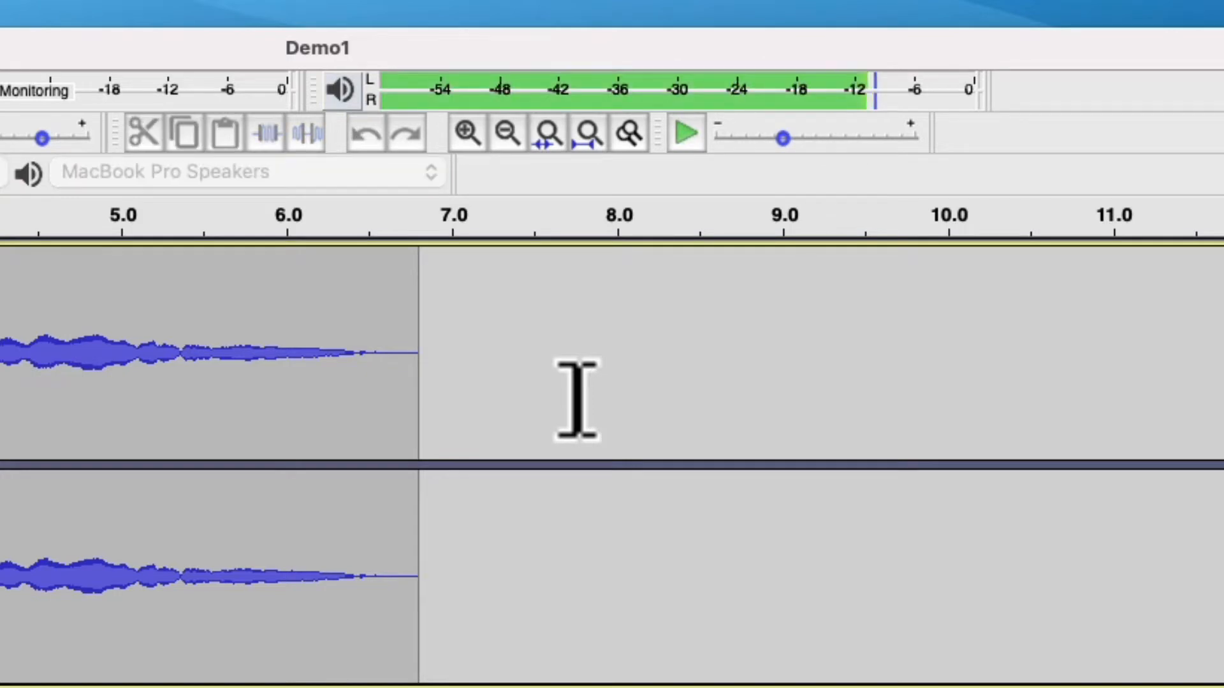
pyautogui.press('space')
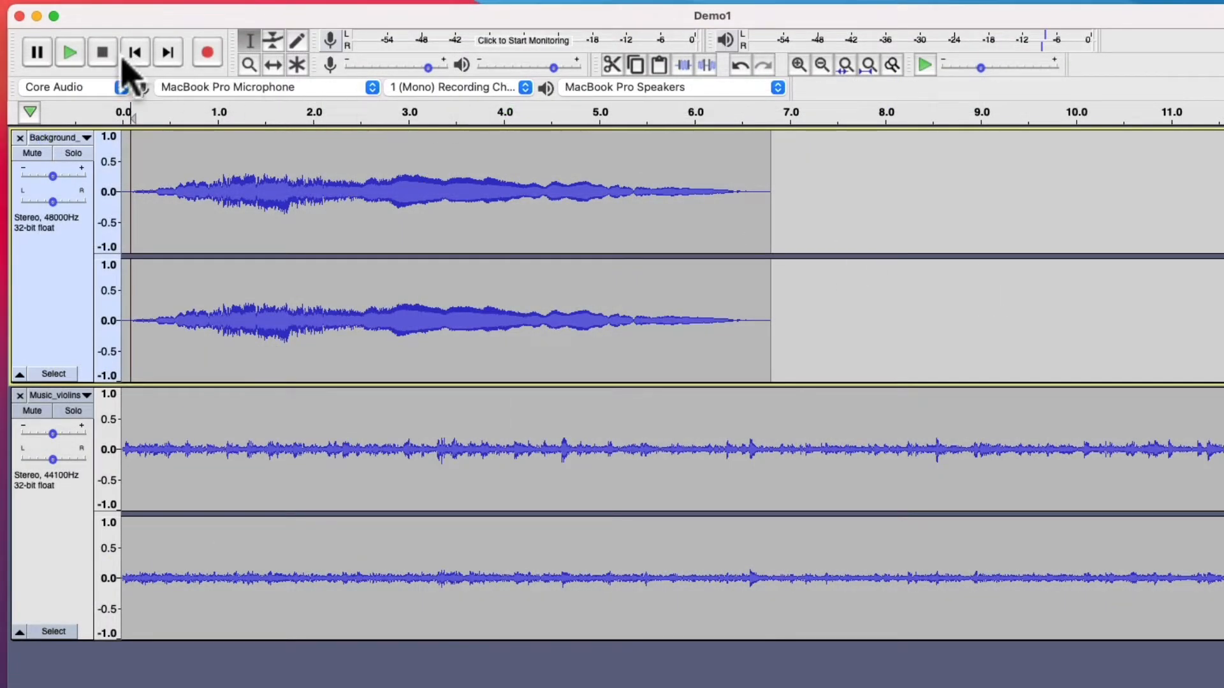
# Start playback, pause it, and place the cursor at about 2.0 s in the wolves-howling track.
pyautogui.click(70, 52)
pyautogui.click(37, 52)
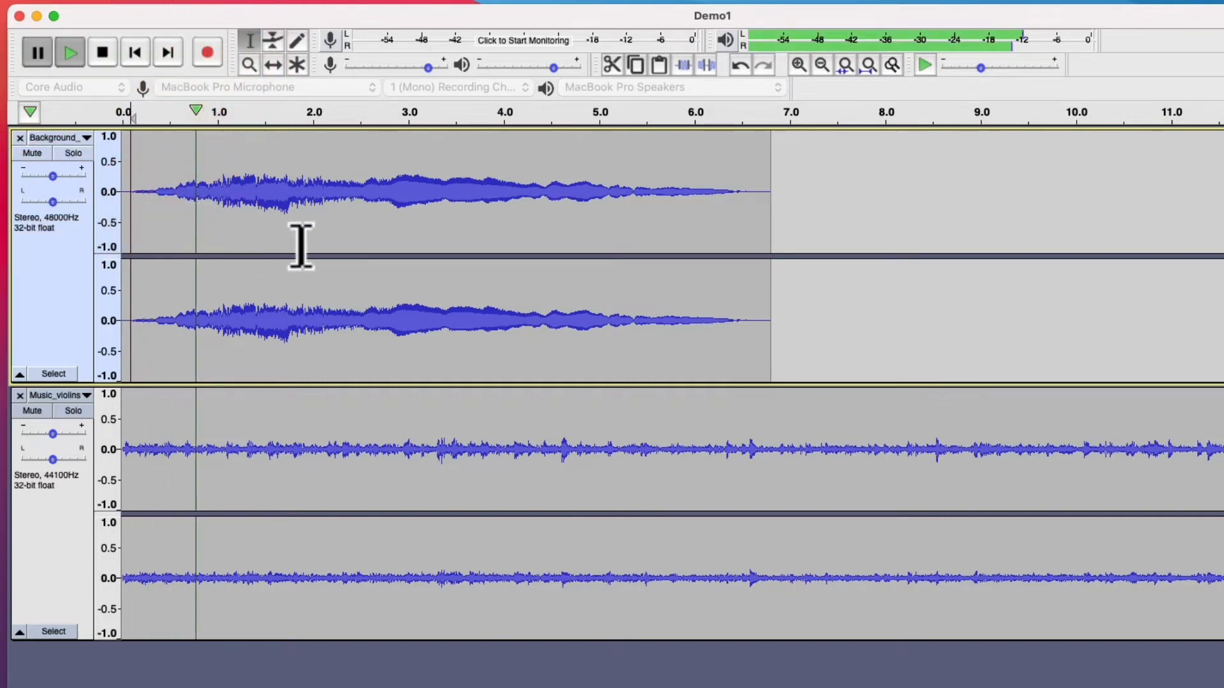
pyautogui.click(415, 333)
pyautogui.click(316, 249)
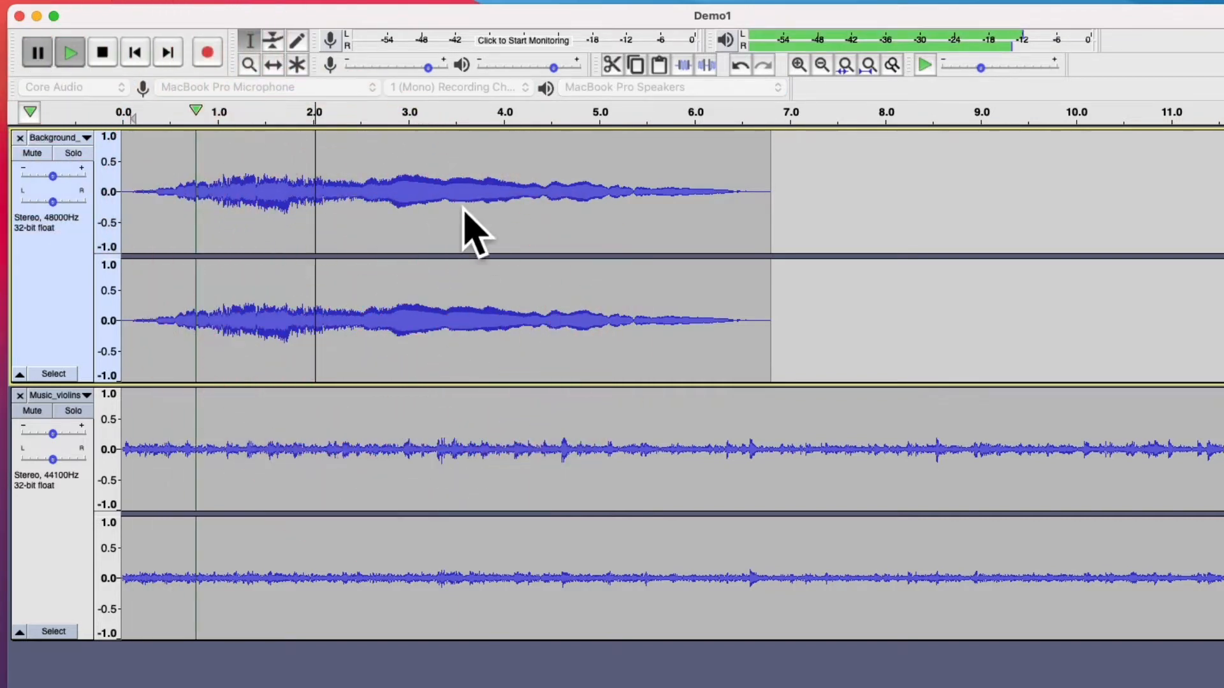
# Try the Envelope and Time Shift tools while playback is paused, and return to the Selection tool.
pyautogui.click(272, 41)
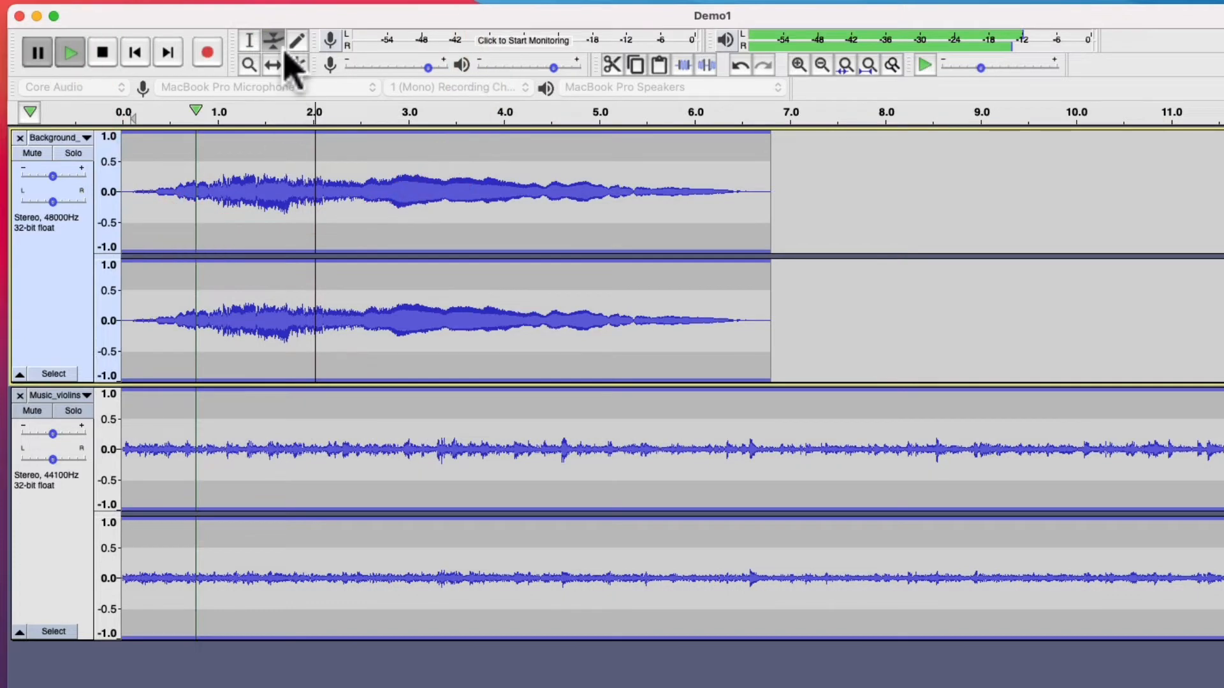
pyautogui.click(273, 64)
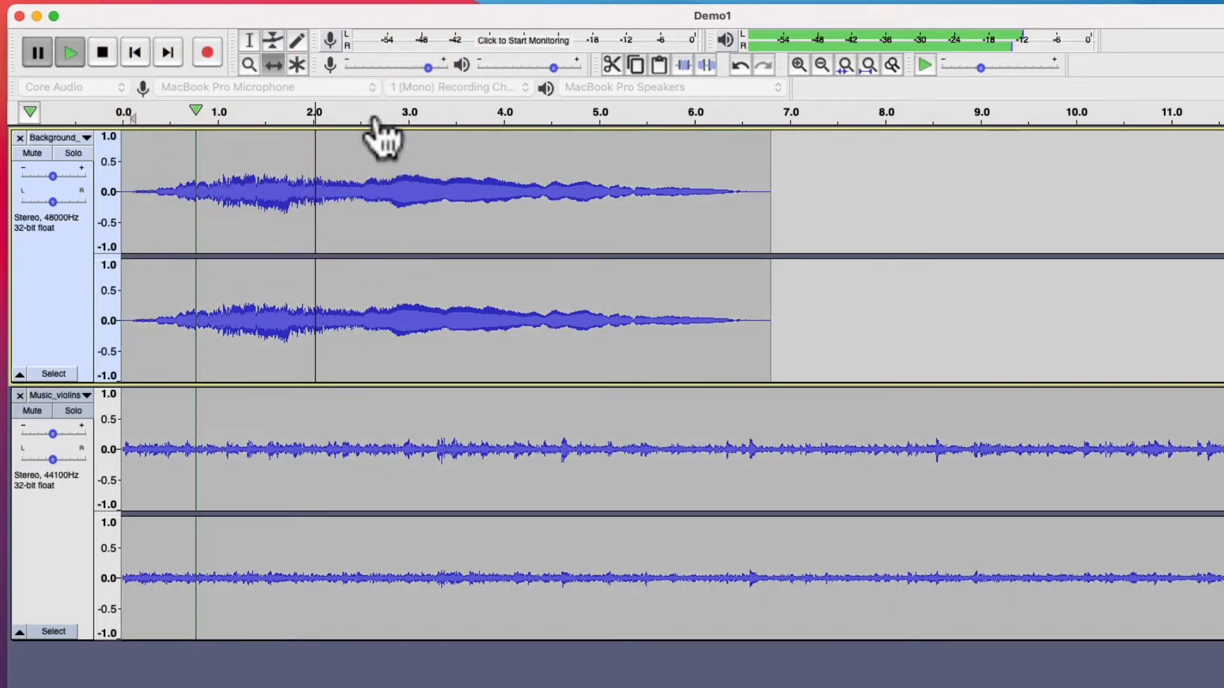
pyautogui.click(250, 42)
# Stop the paused playback and reposition the cursor in the wolves-howling track.
pyautogui.click(102, 53)
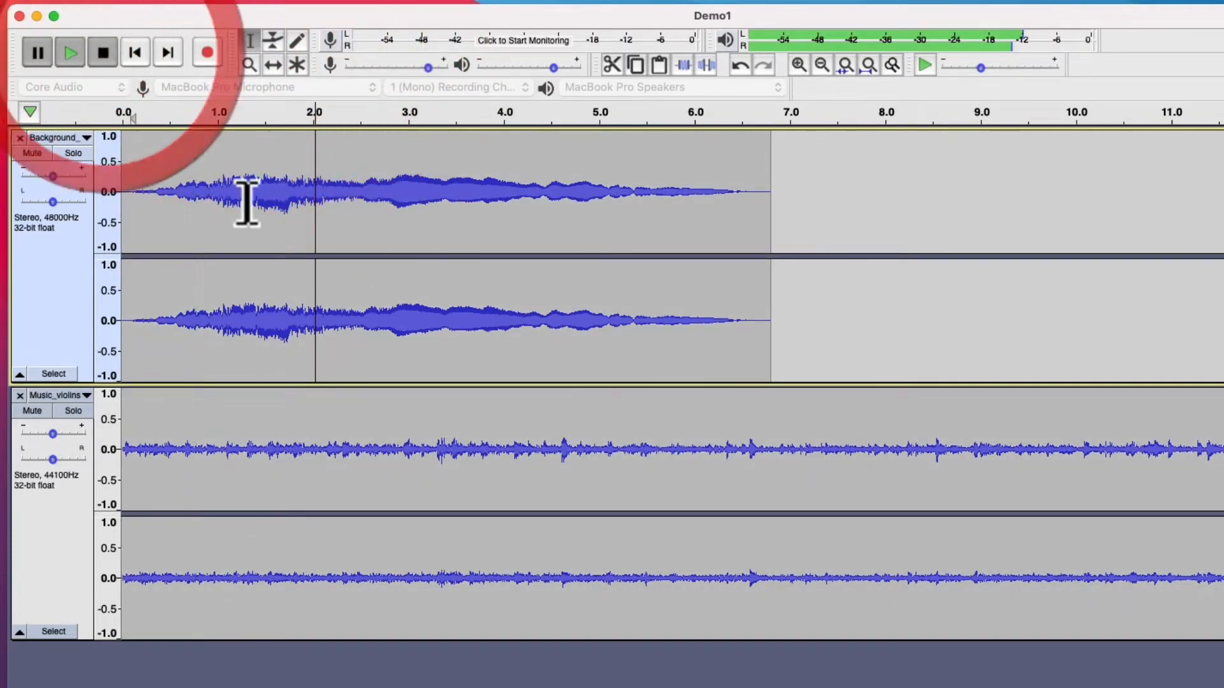
pyautogui.click(246, 199)
pyautogui.click(417, 204)
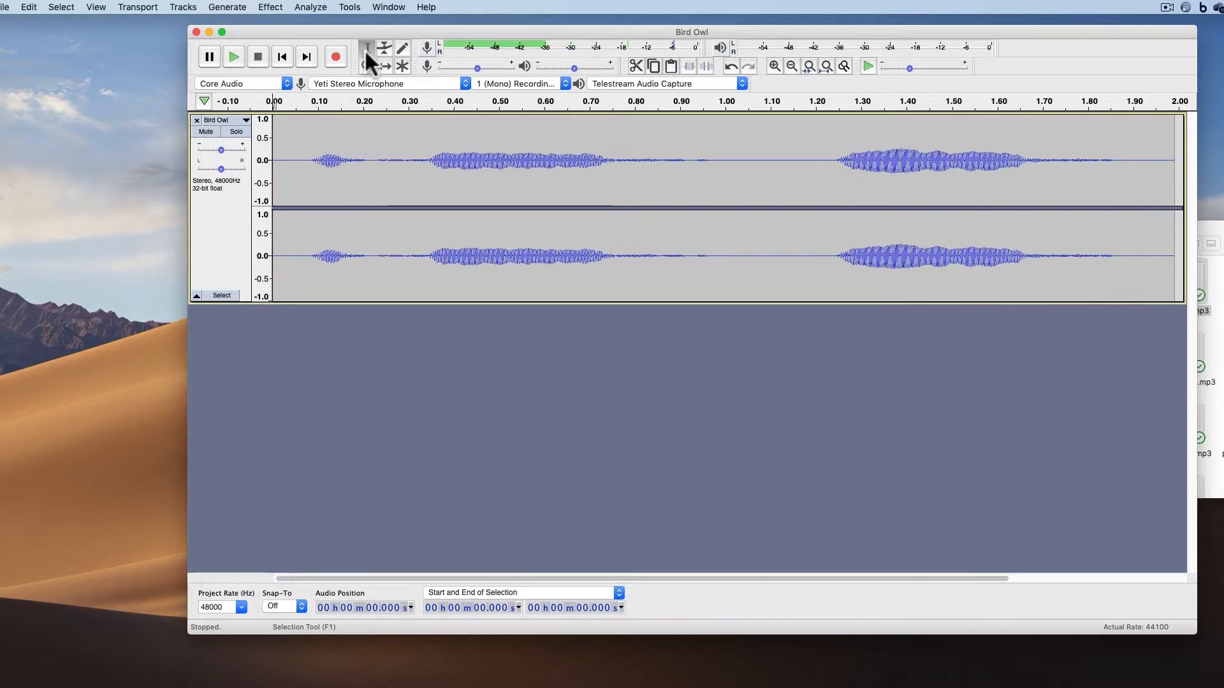
# Delete the hoot between 0.353 s and 0.771 s in the Bird Owl track and undo the deletion.
pyautogui.click(391, 203)
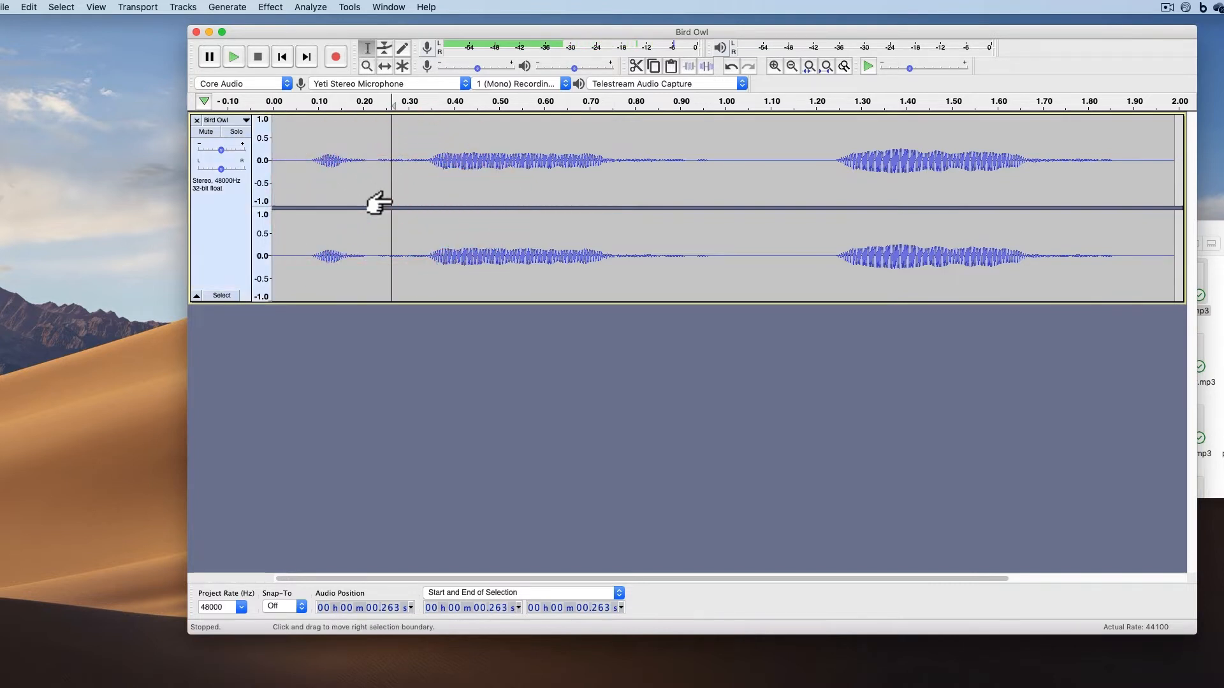
pyautogui.moveTo(433, 191); pyautogui.dragTo(620, 205)
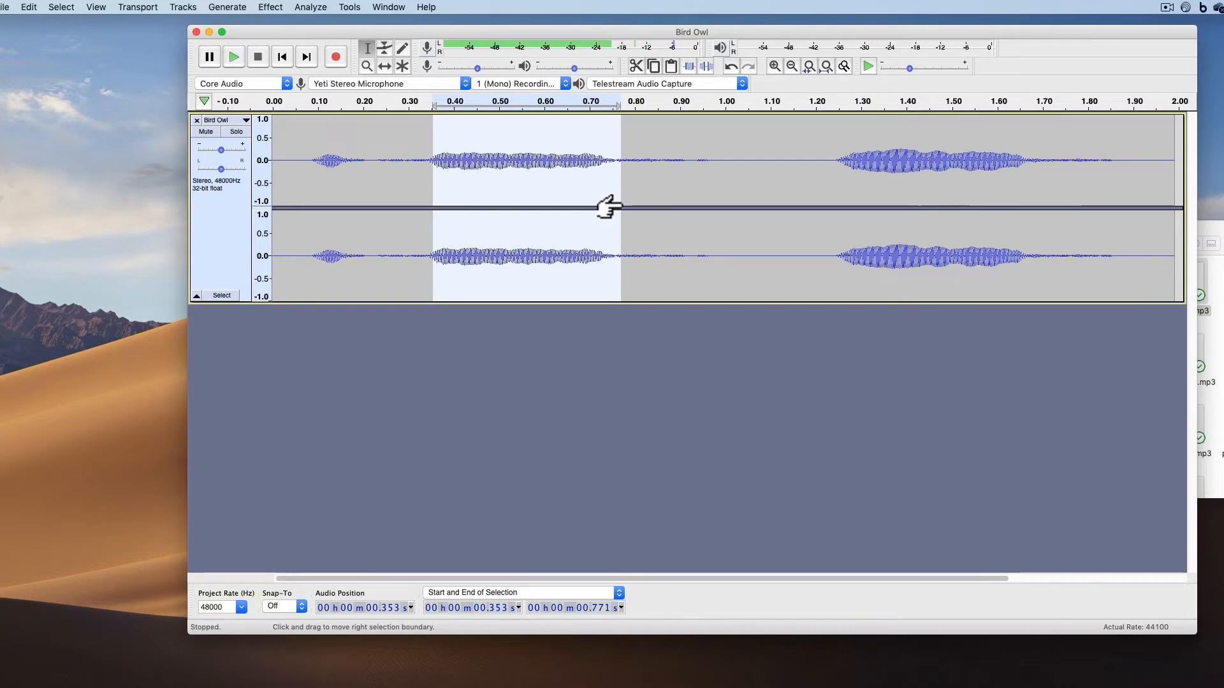
pyautogui.press('Delete')
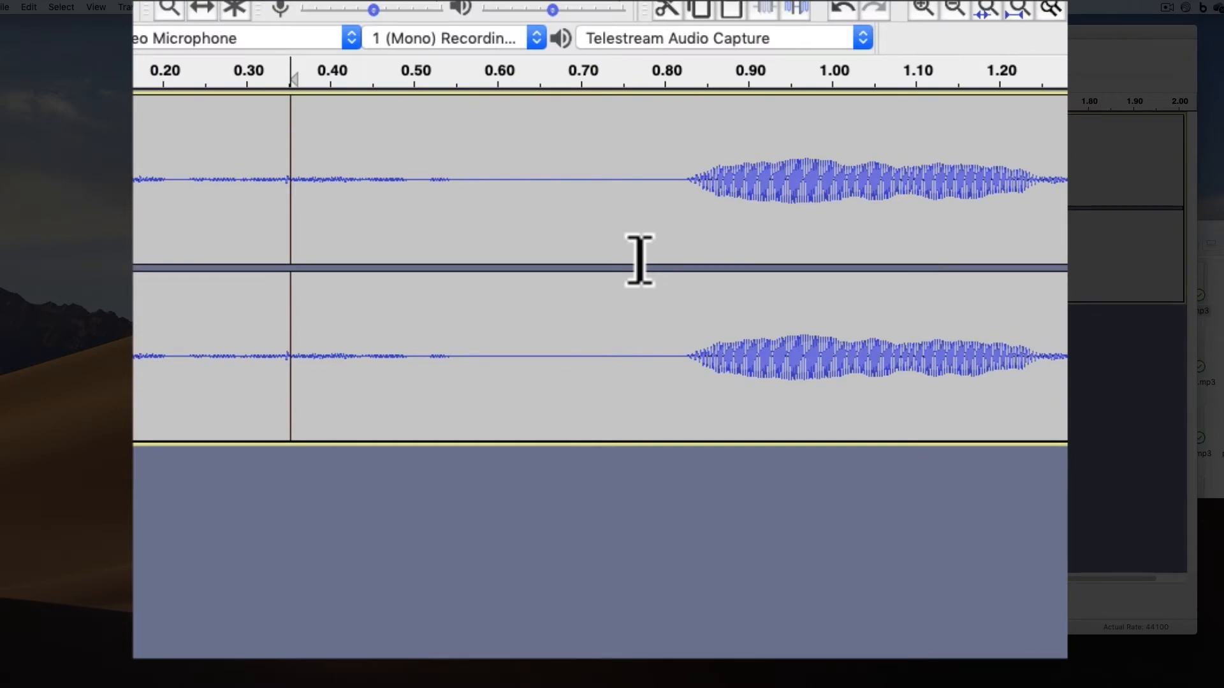
pyautogui.press('super+z')
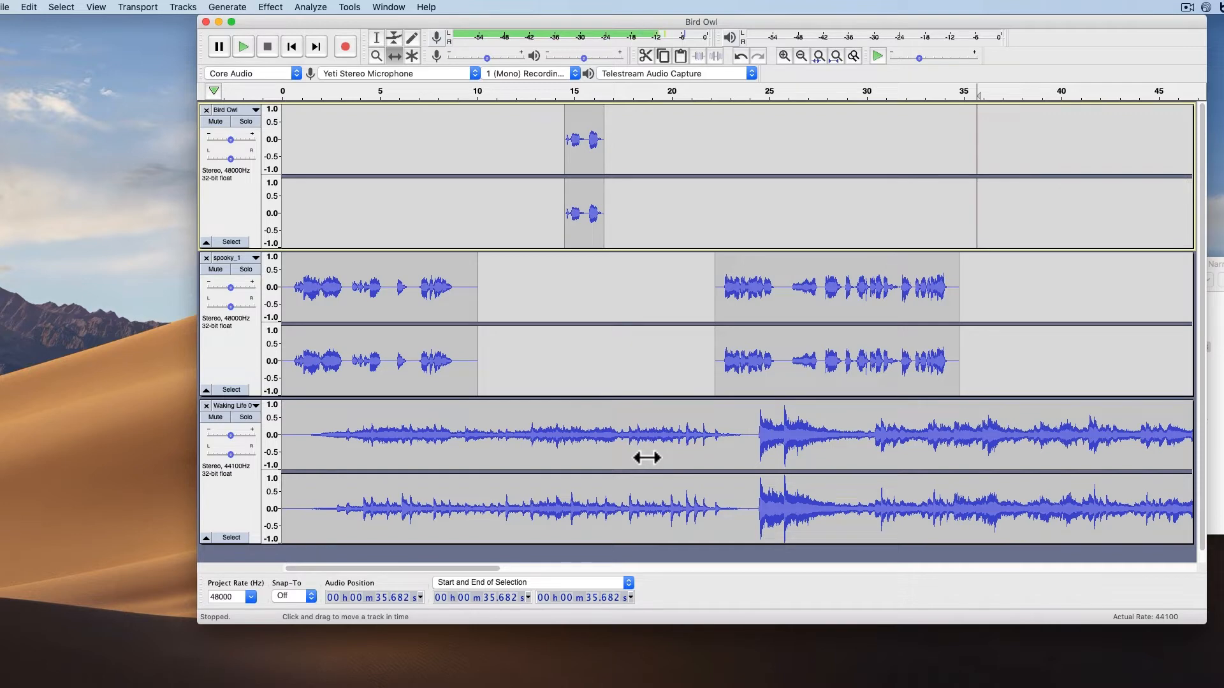
# Move the second spooky_1 clip to start at about 24 s and check its alignment with the loud entry in the Waking Life track.
pyautogui.moveTo(767, 342); pyautogui.dragTo(801, 345)
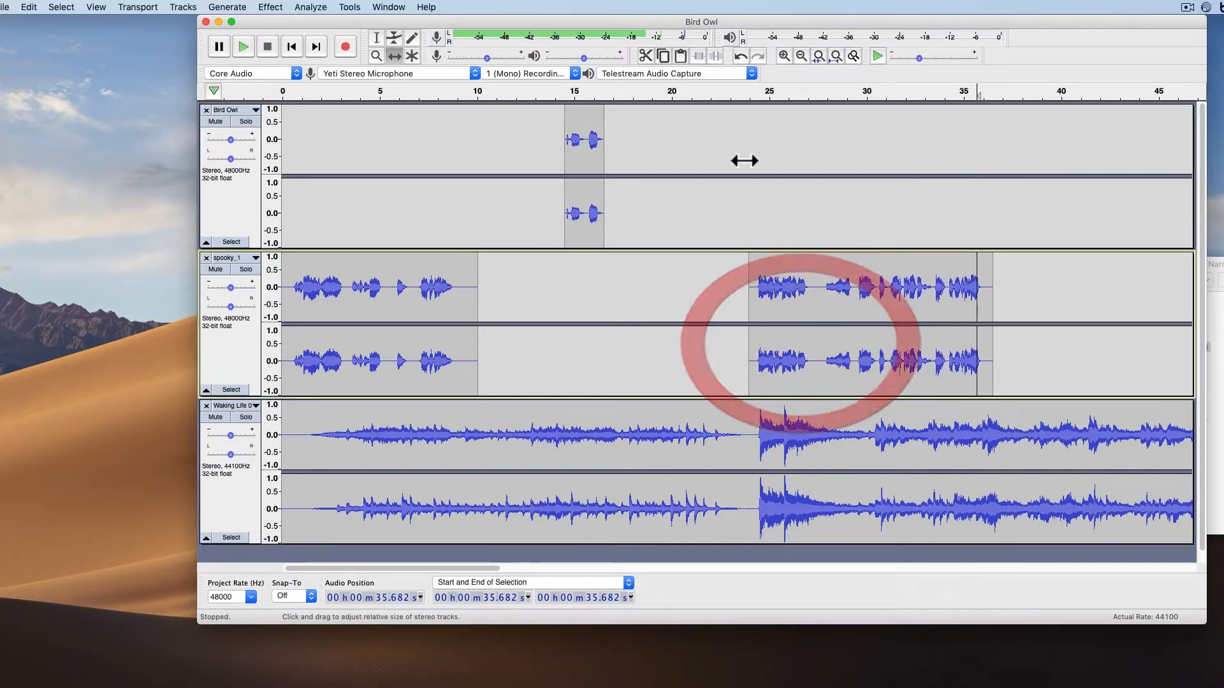
pyautogui.click(749, 118)
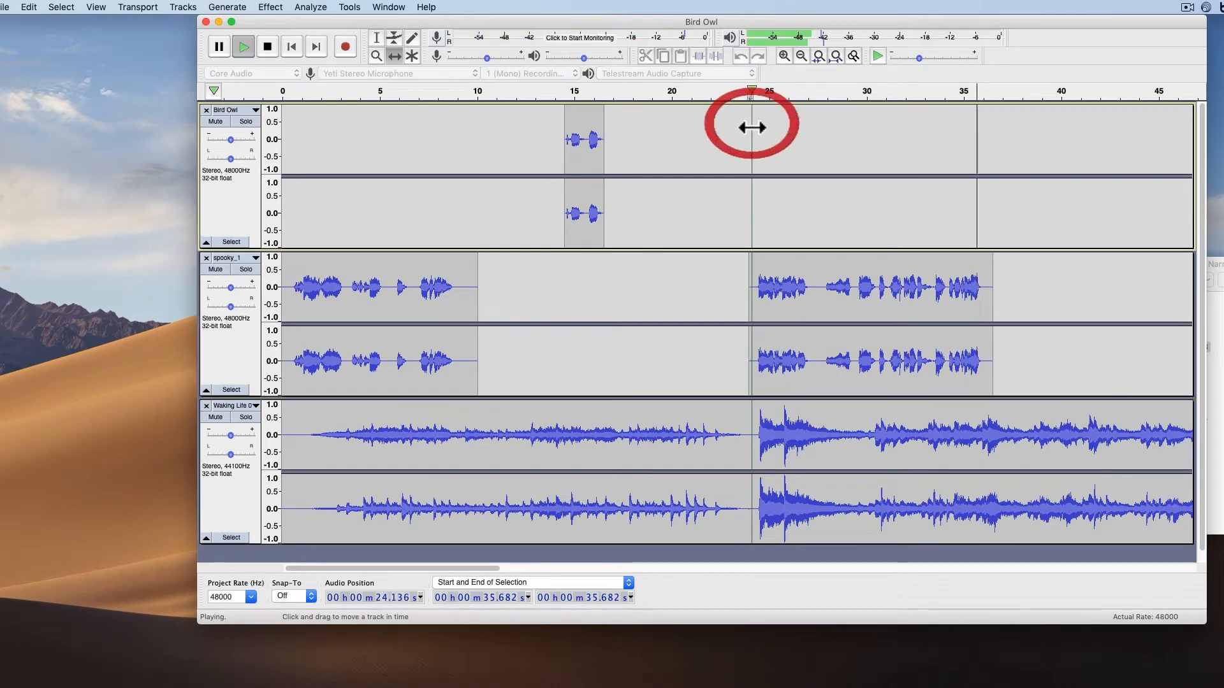
pyautogui.click(760, 219)
pyautogui.click(762, 354)
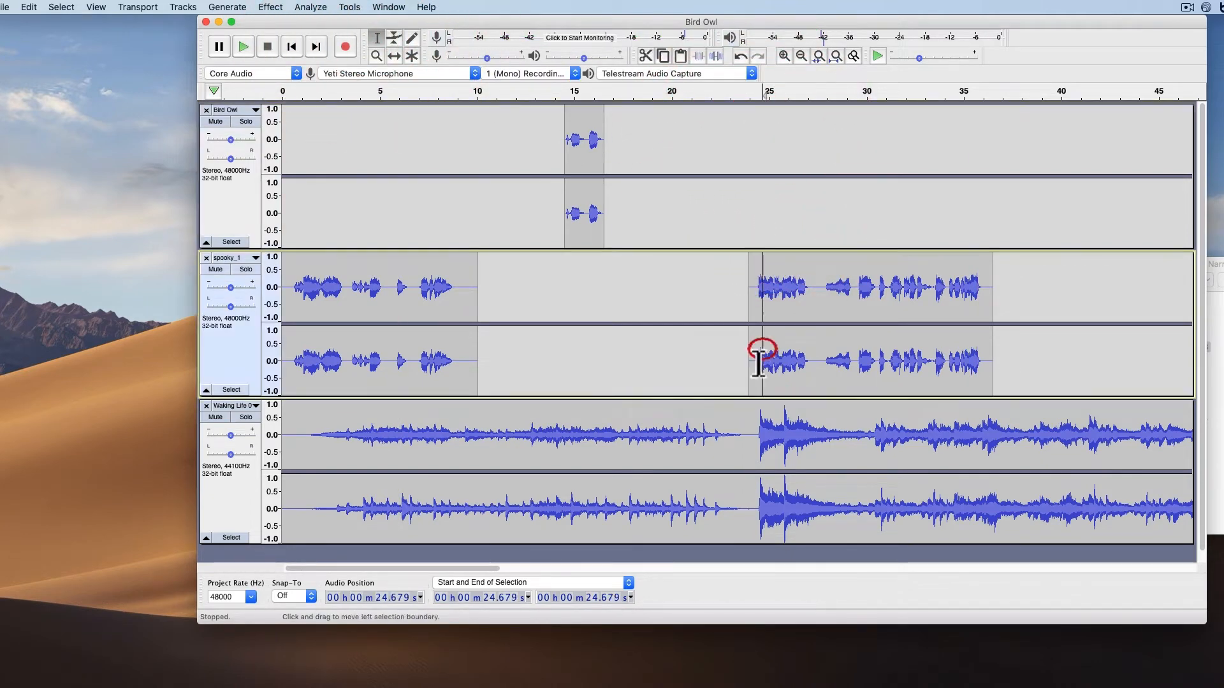
pyautogui.click(759, 437)
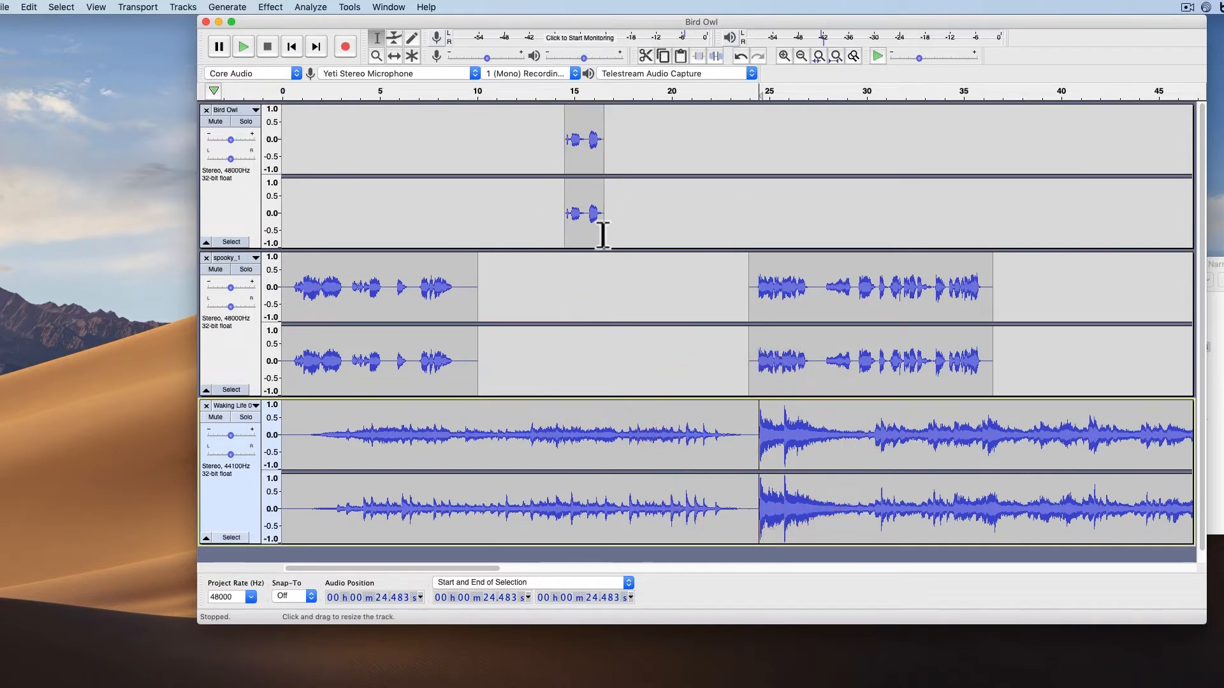
pyautogui.press('super+z')
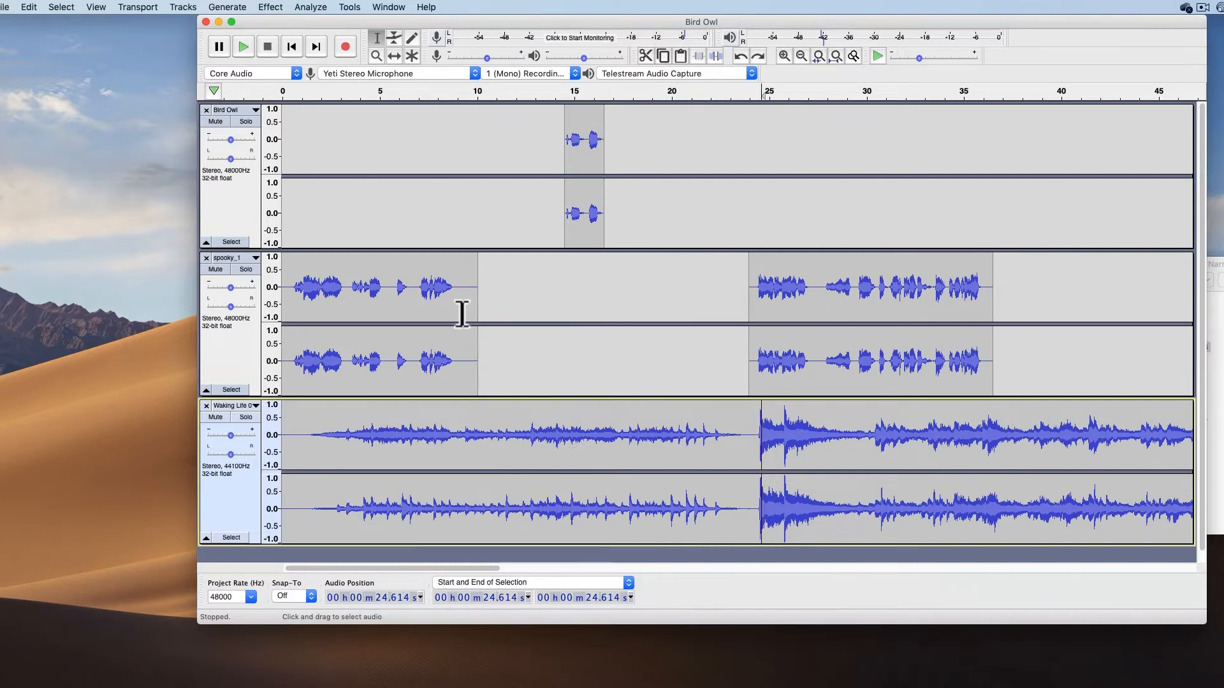
# Delete the phrase from 6.481 s to 9.067 s in the first spooky_1 clip and restore it.
pyautogui.moveTo(459, 306); pyautogui.dragTo(408, 313)
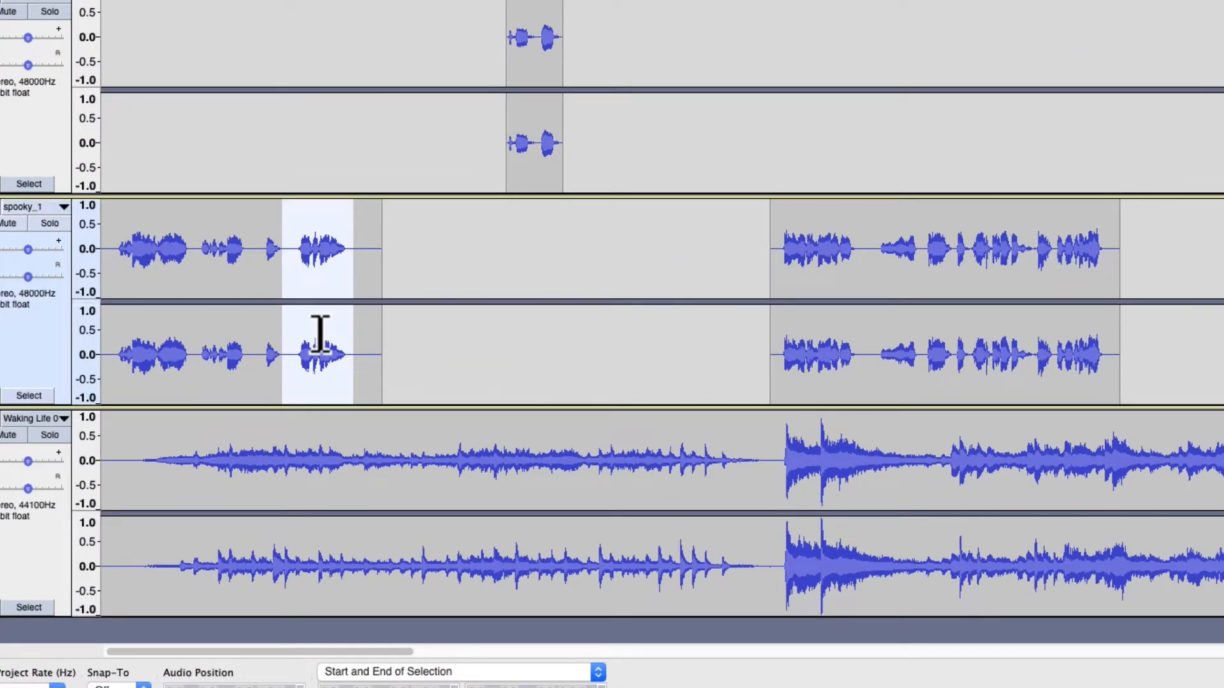
pyautogui.press('Delete')
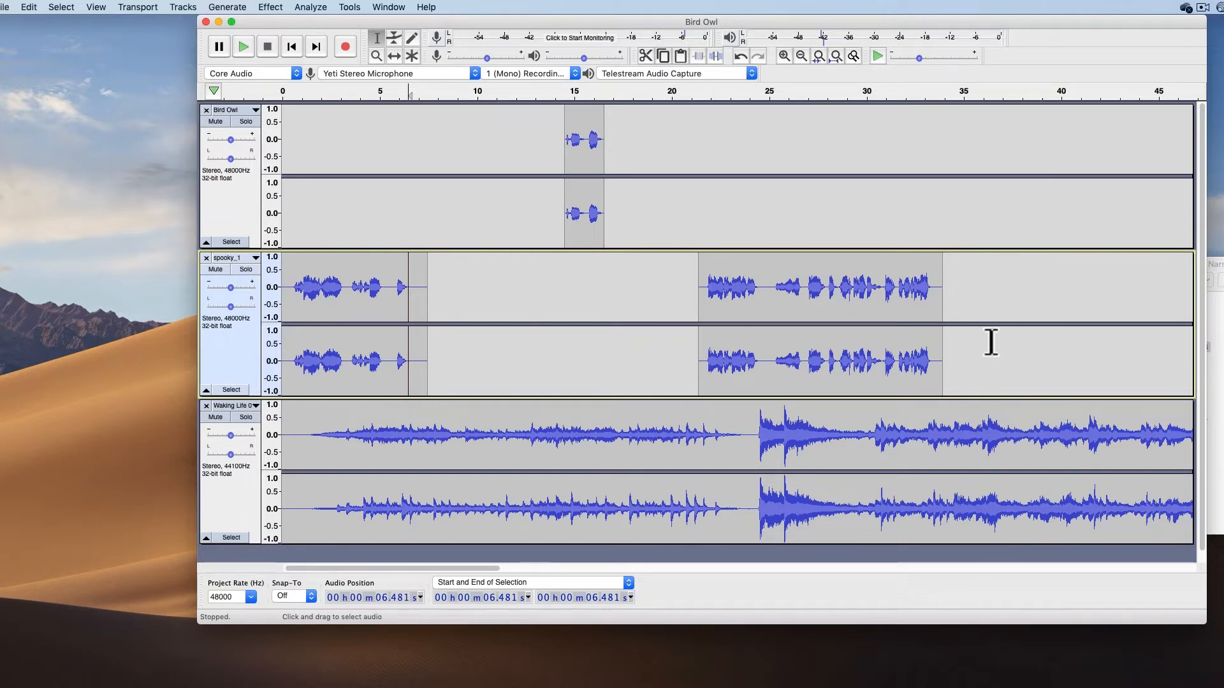
pyautogui.press('super+v')
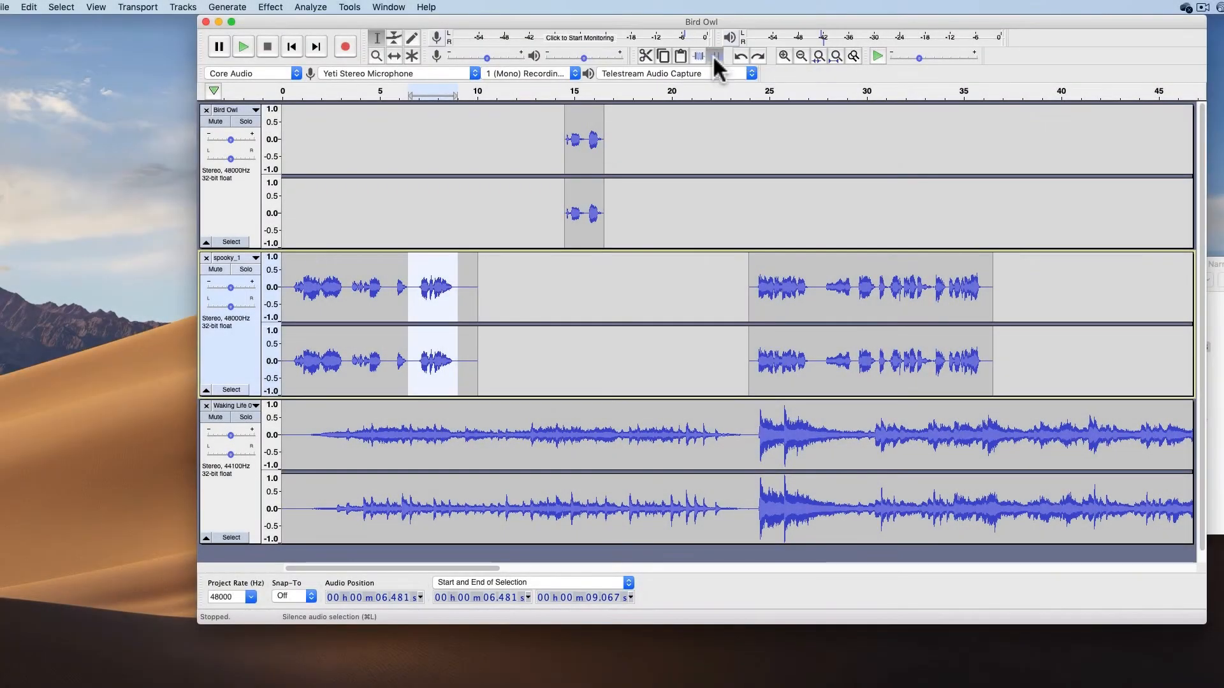
# Silence the 6.481–9.067 s selection in the first spooky_1 clip, undo that, trim the clip to the selection, and undo the trim.
pyautogui.click(714, 56)
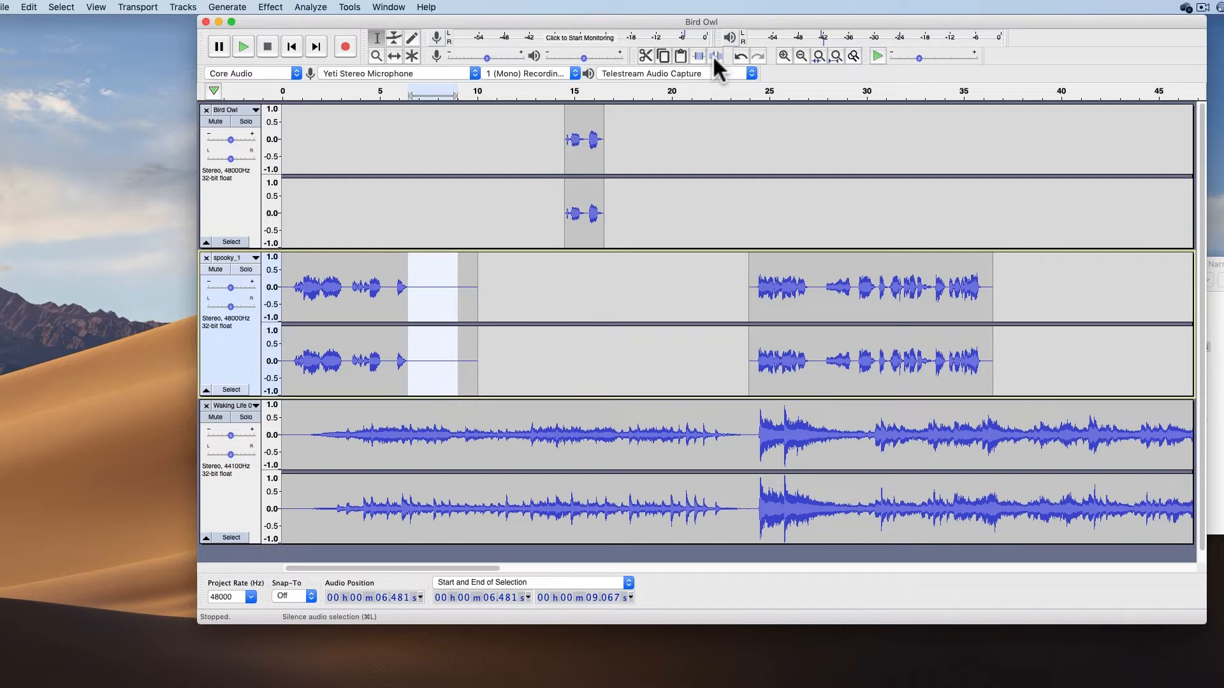
pyautogui.press('super+z')
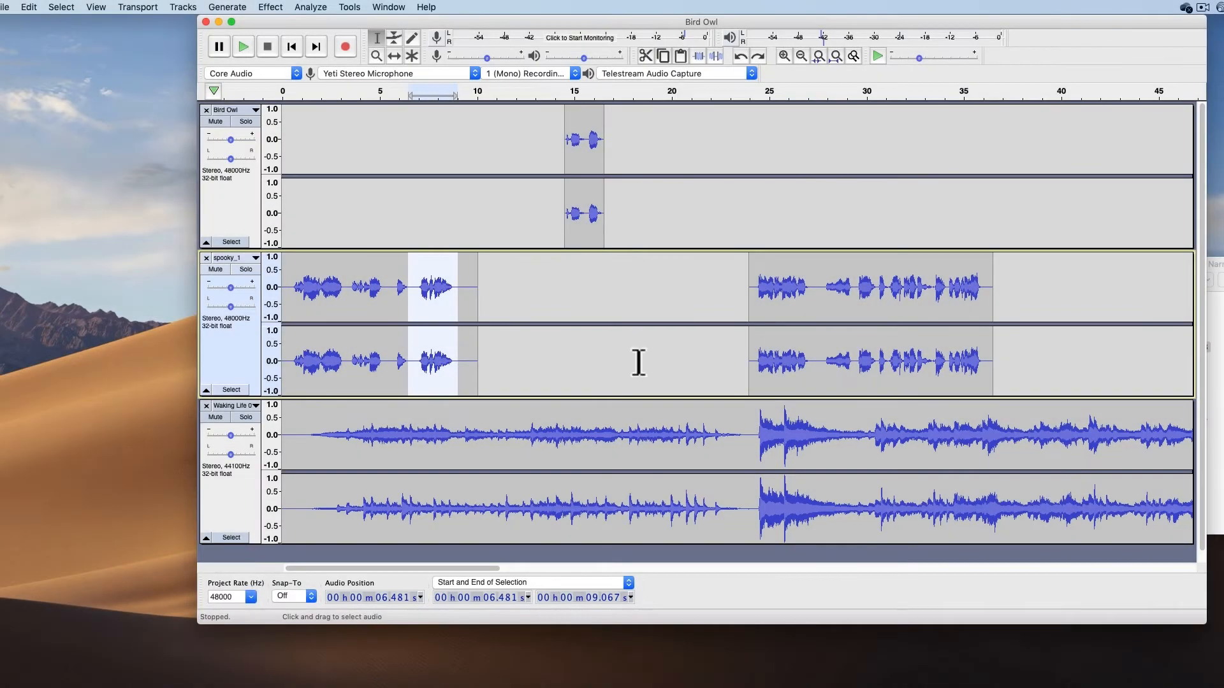
pyautogui.click(698, 54)
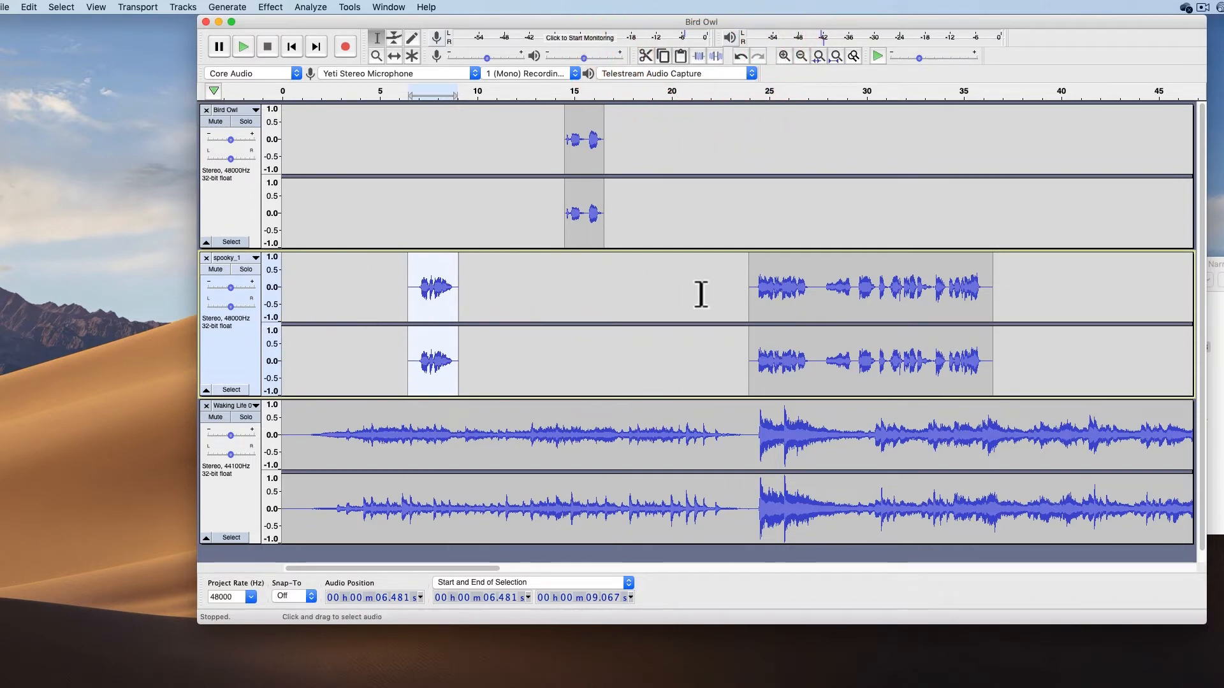
pyautogui.press('super+z')
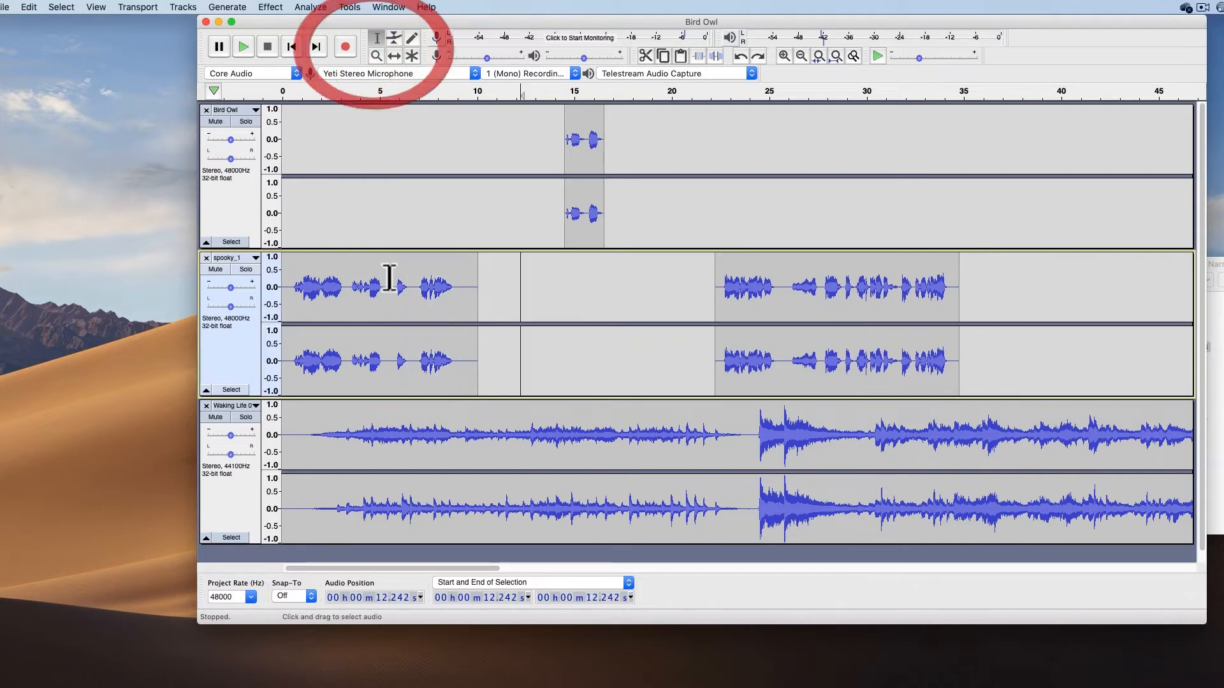
# Shift the first spooky_1 clip with the Time Shift Tool so it starts at about 5 s.
pyautogui.click(396, 287)
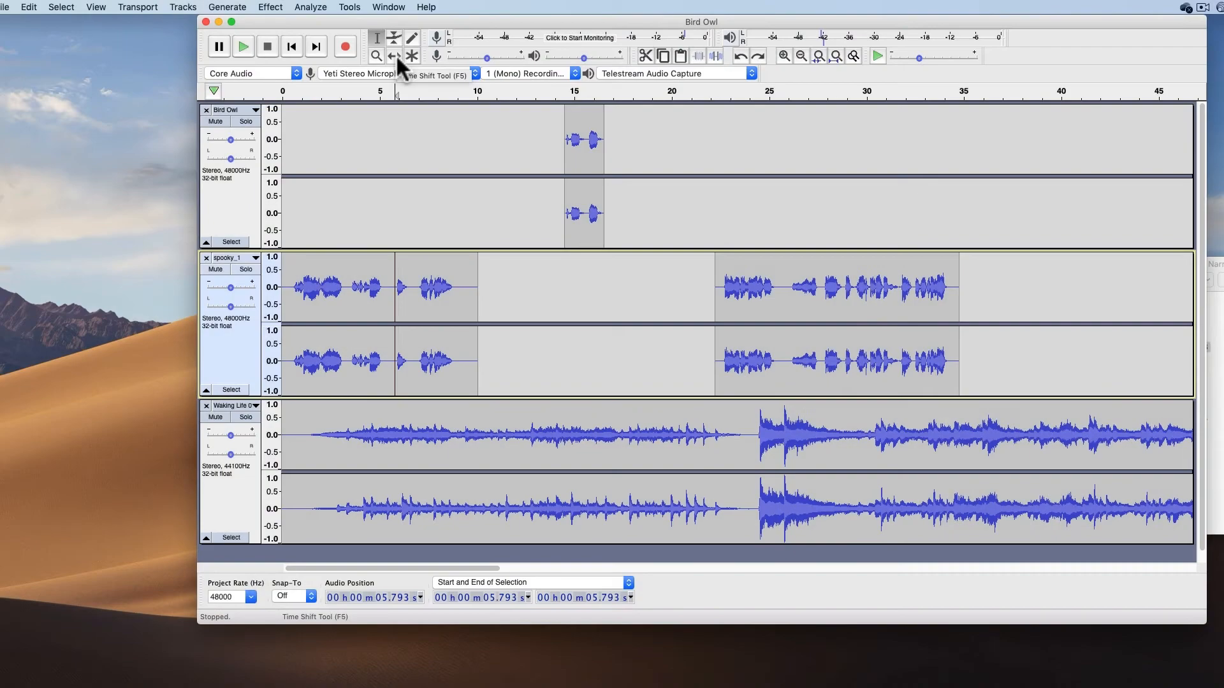
pyautogui.click(396, 55)
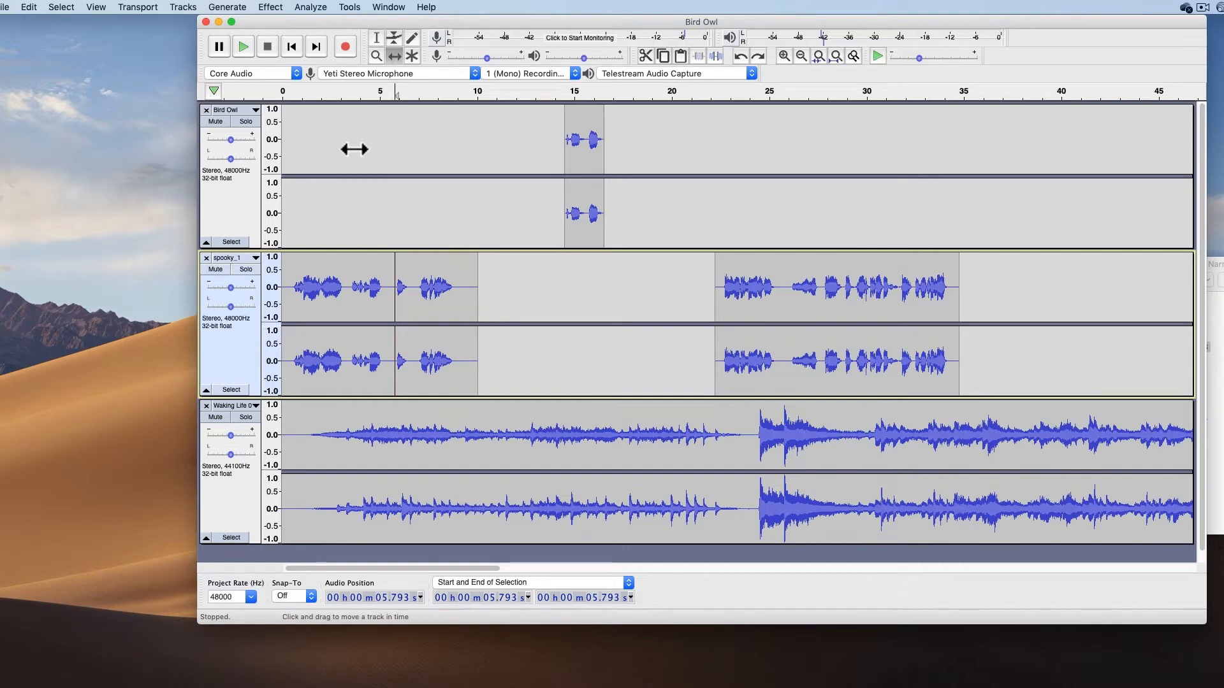
pyautogui.moveTo(317, 278); pyautogui.dragTo(414, 275)
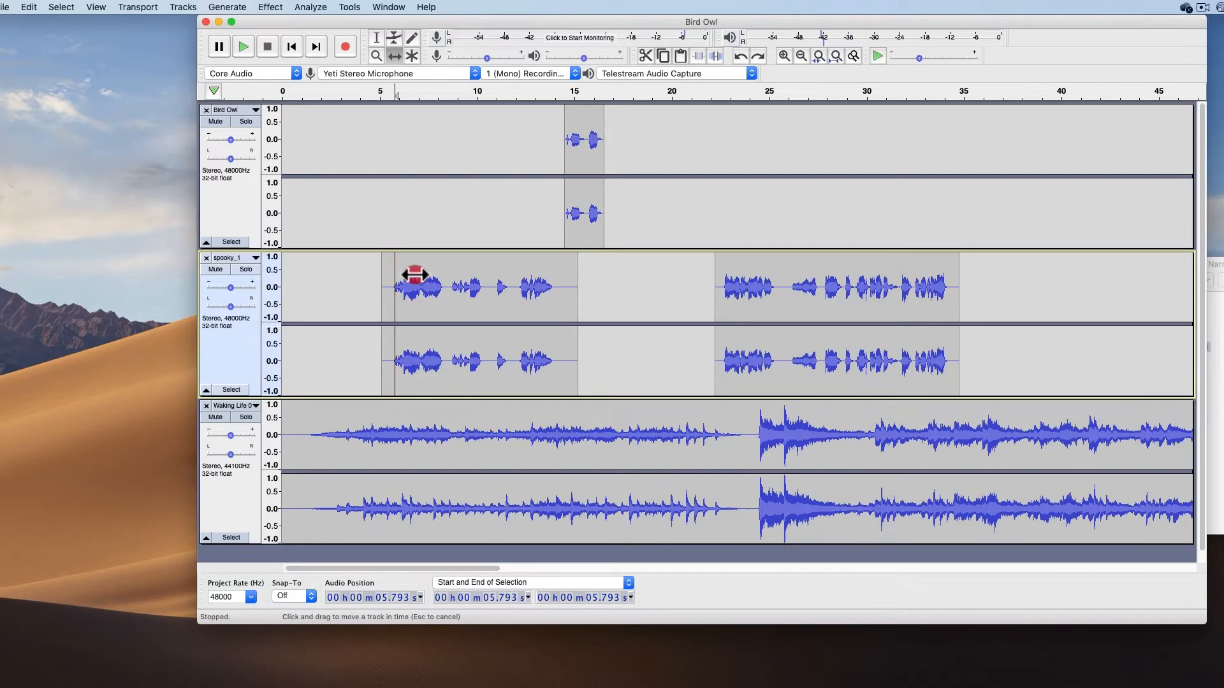
# Move the first spooky_1 clip into the Bird Owl track and back to its own track, starting at about 1.5 s.
pyautogui.moveTo(414, 276); pyautogui.dragTo(367, 190)
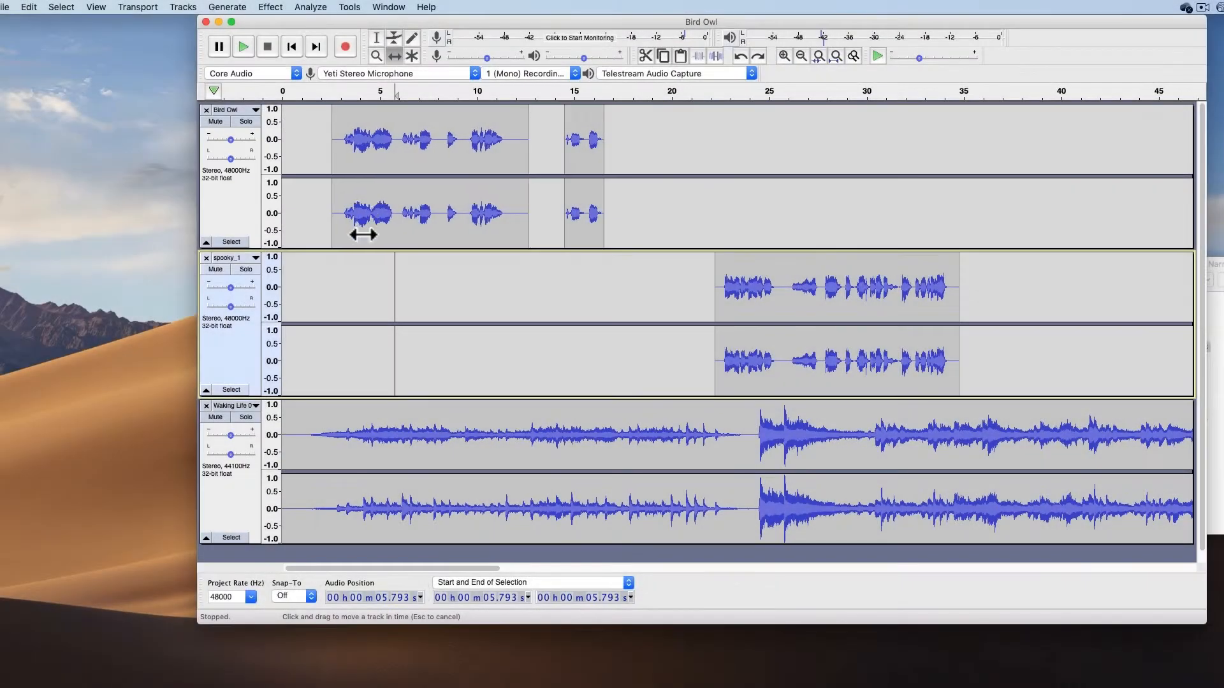
pyautogui.moveTo(358, 235); pyautogui.dragTo(357, 302)
pyautogui.moveTo(357, 302); pyautogui.dragTo(320, 306)
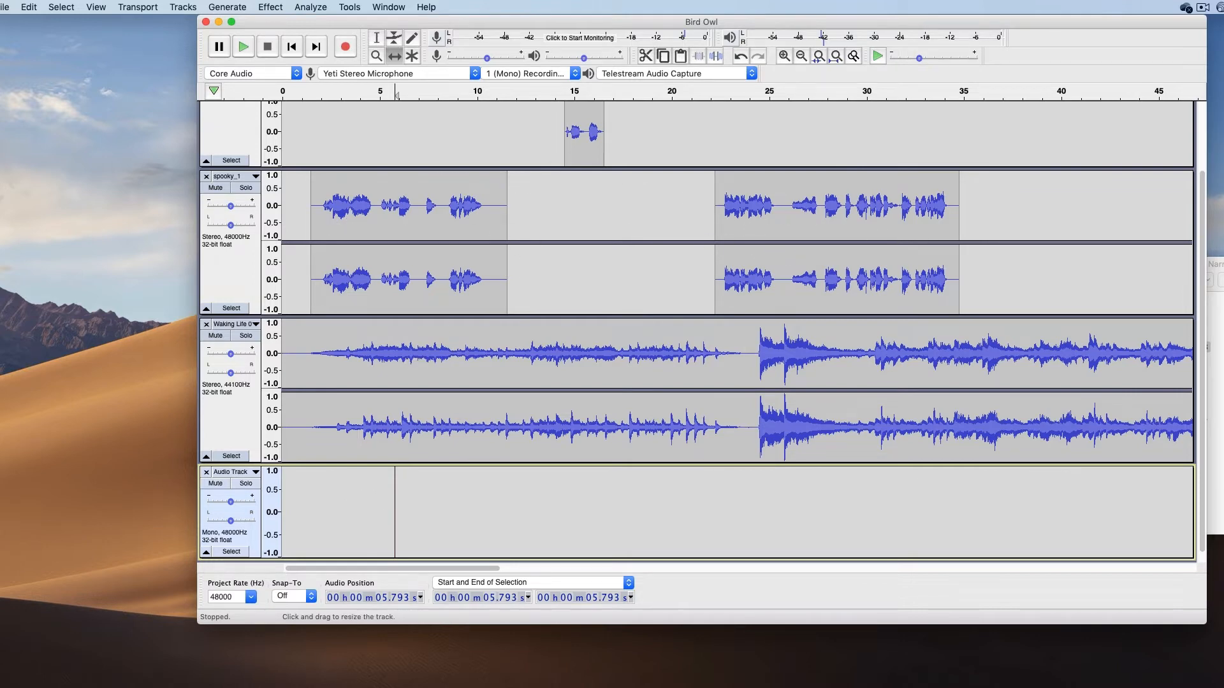
# Split the Waking Life track at 24.058 s, in the quiet gap just before the loud entry.
pyautogui.scroll(3, 766, 225)
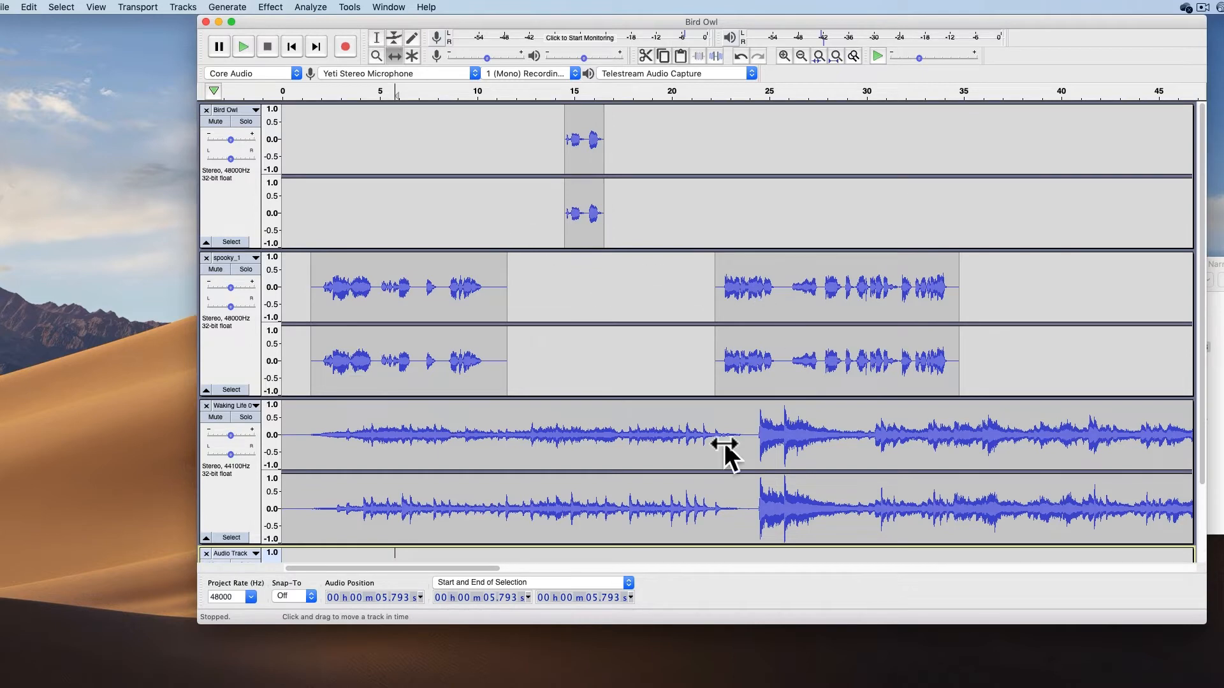
pyautogui.click(375, 38)
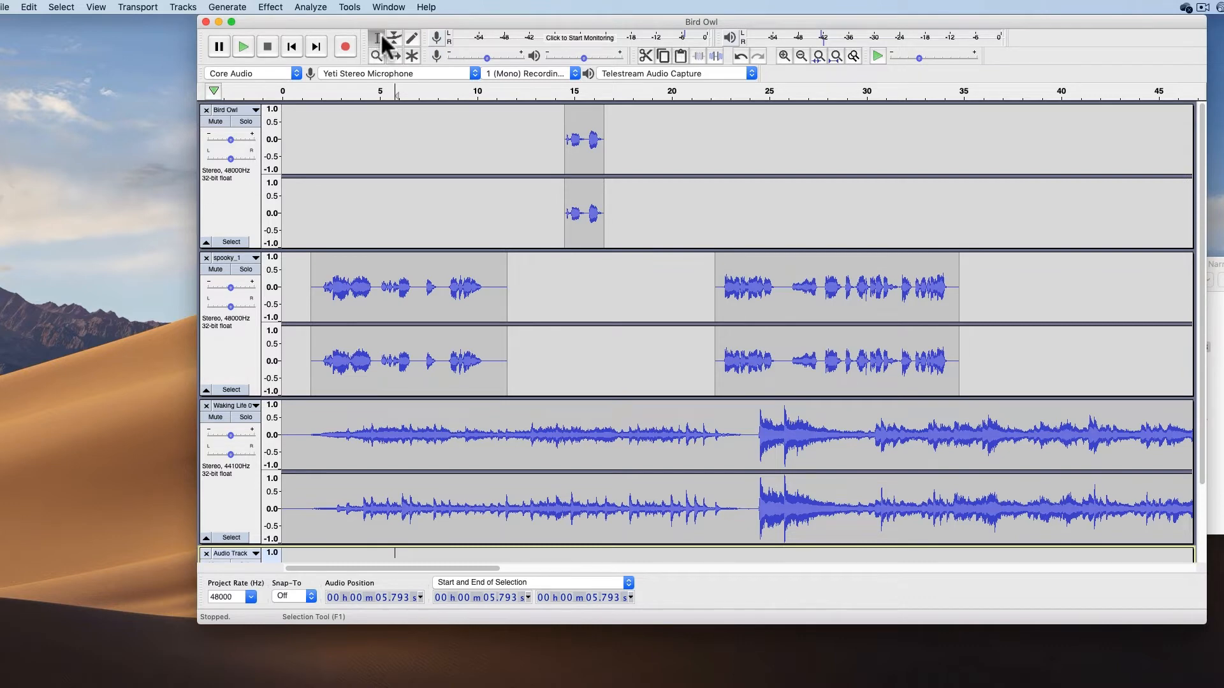
pyautogui.click(746, 415)
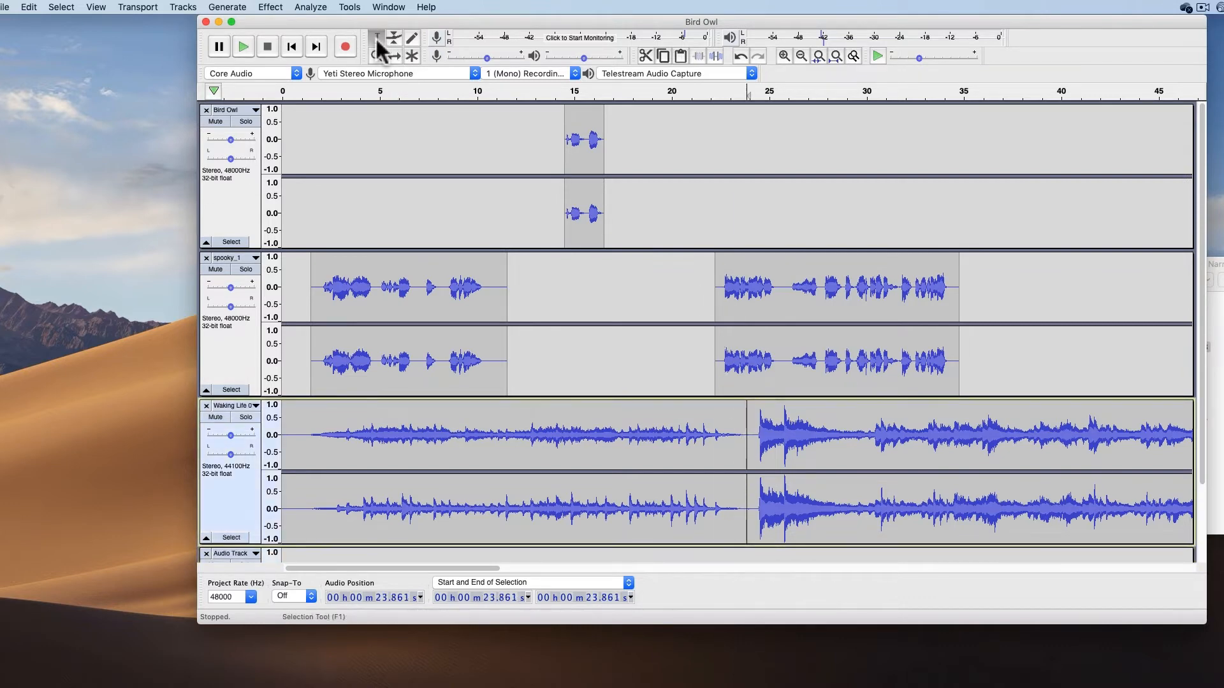
pyautogui.click(746, 452)
pyautogui.click(750, 447)
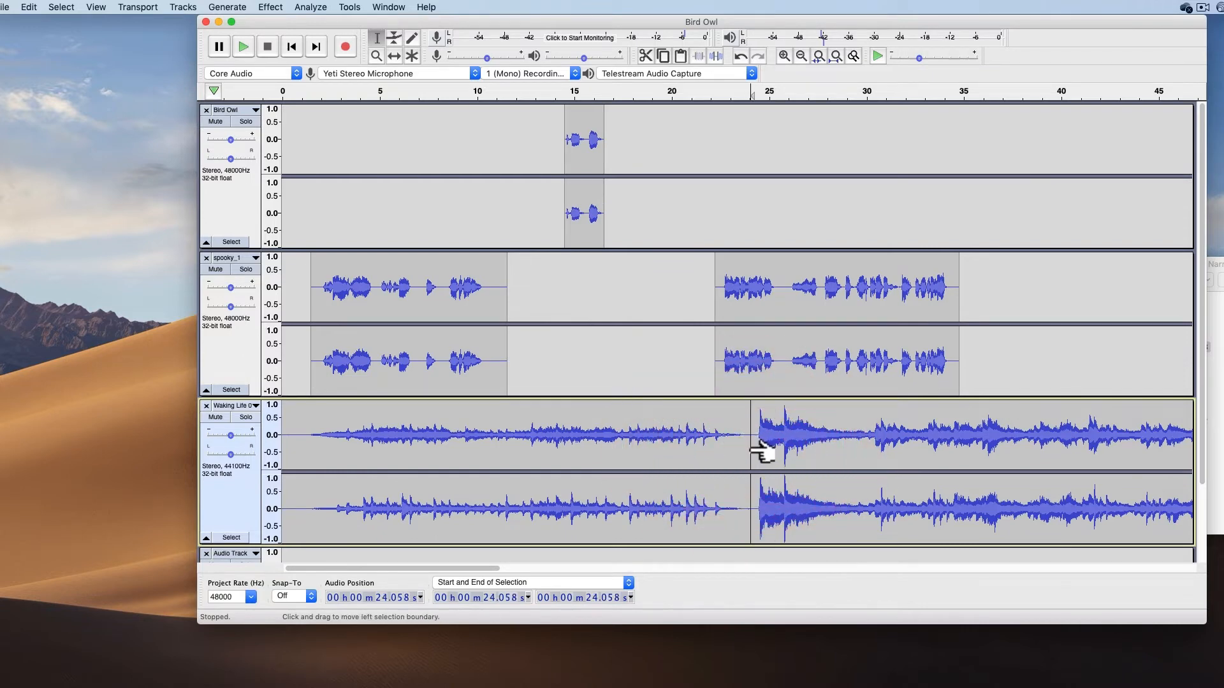
pyautogui.hscroll(2, 759, 446)
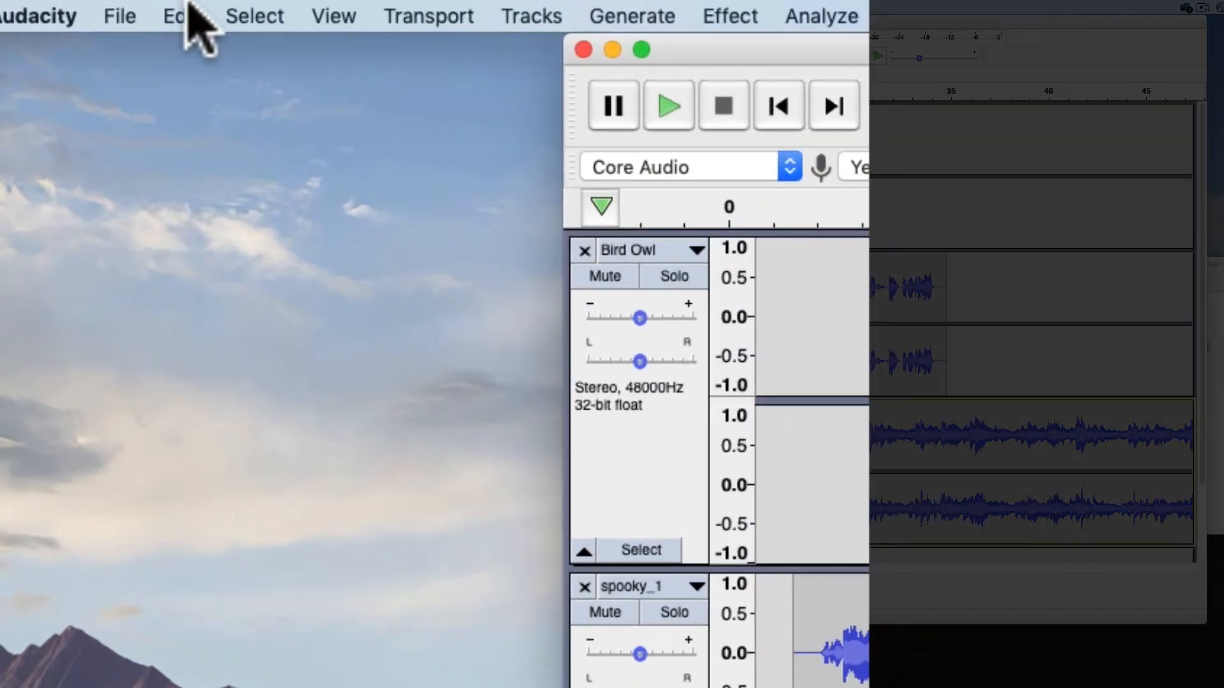
pyautogui.click(32, 8)
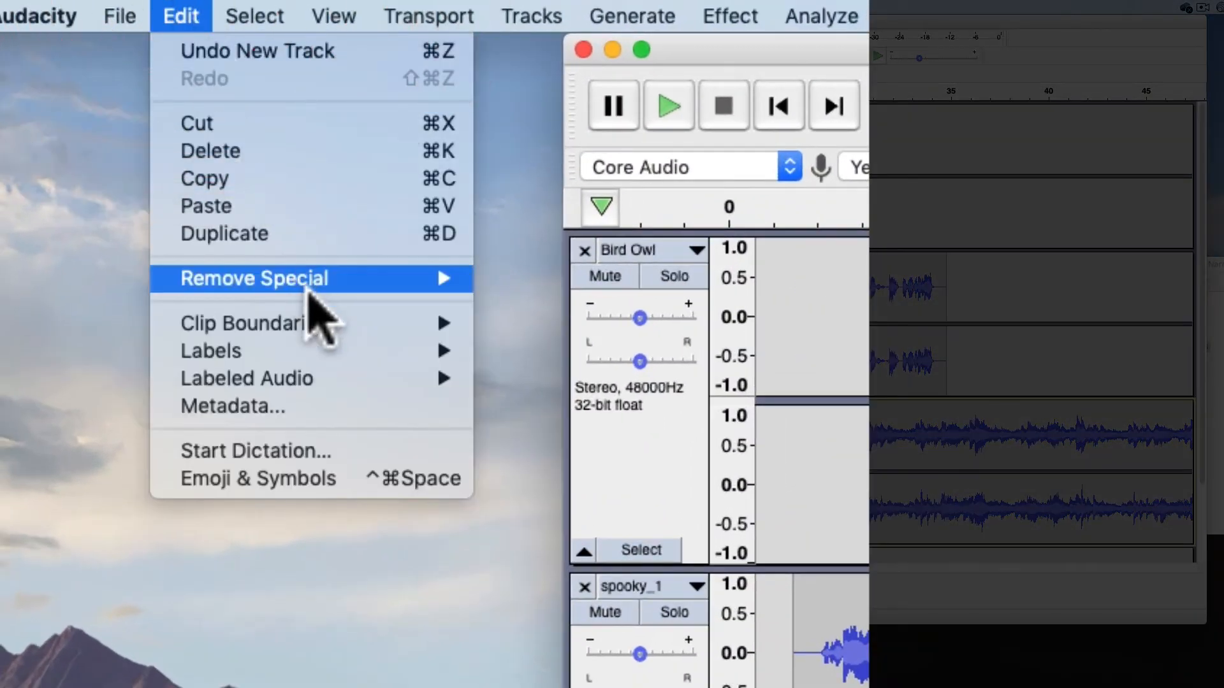
pyautogui.moveTo(396, 327)
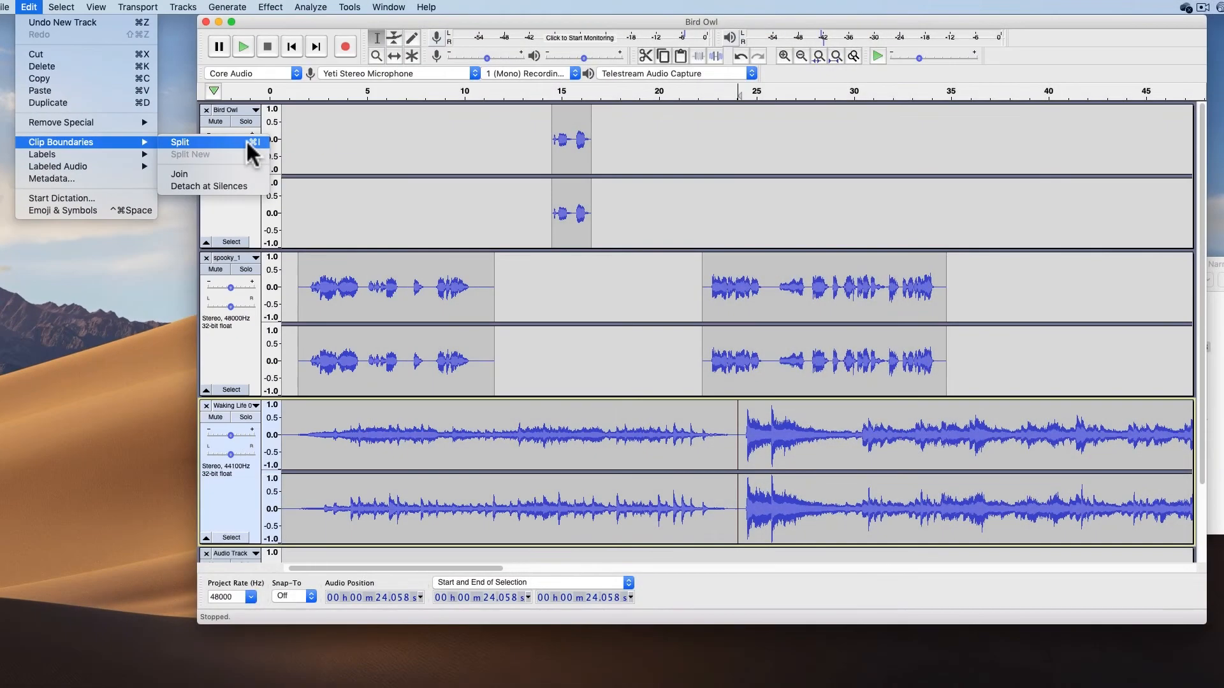
pyautogui.click(246, 140)
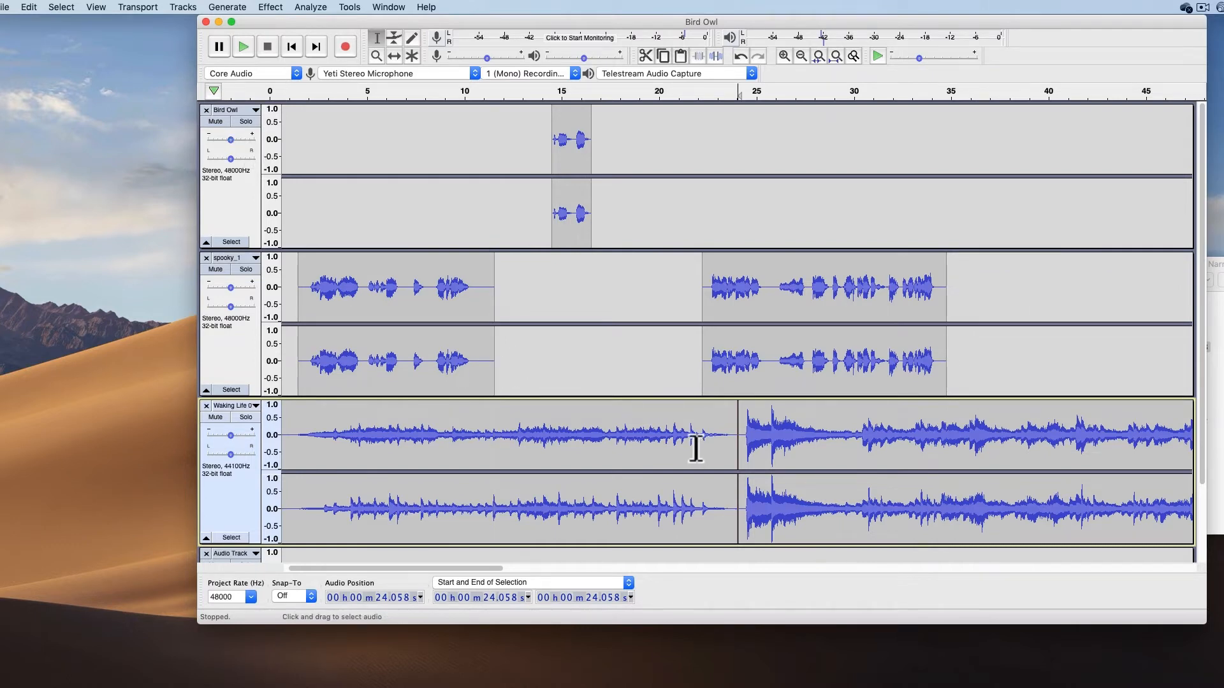
# Shift the second Waking Life clip to start just after the split and align the second spooky_1 clip with it at about 24 s.
pyautogui.click(388, 57)
pyautogui.moveTo(765, 469); pyautogui.dragTo(797, 443)
pyautogui.moveTo(804, 347); pyautogui.dragTo(780, 352)
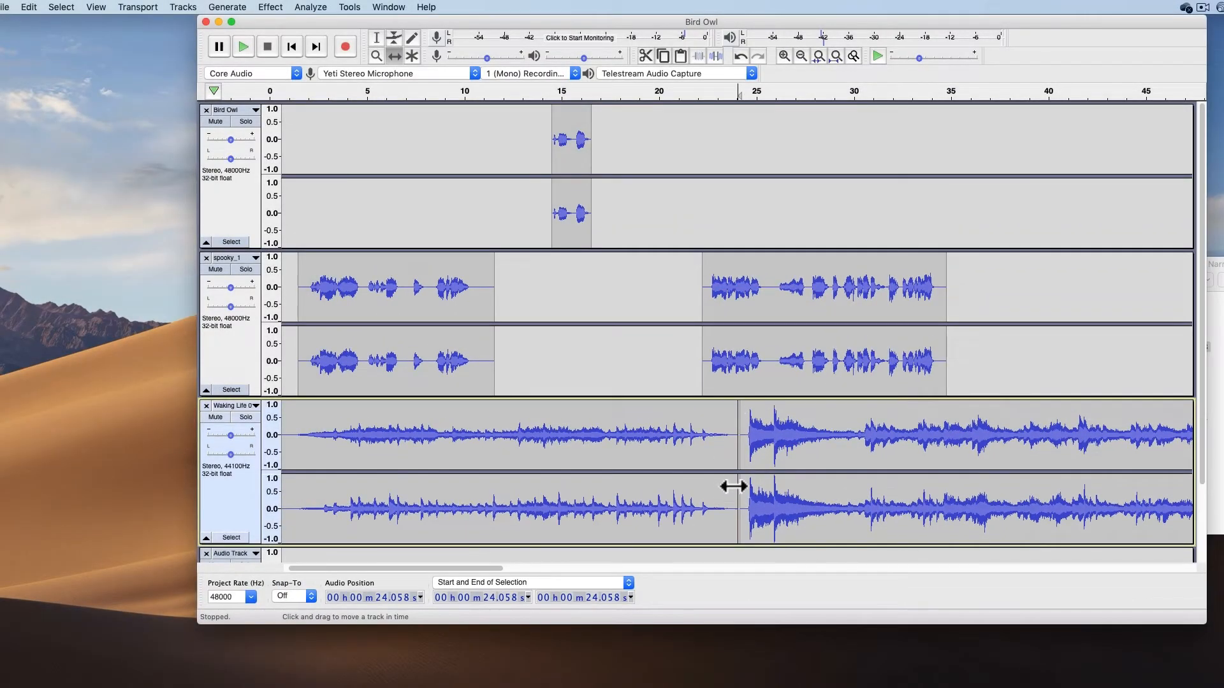
pyautogui.moveTo(746, 491)
pyautogui.mouseDown()
pyautogui.moveTo(910, 451)
pyautogui.moveTo(975, 308)
pyautogui.moveTo(929, 204)
pyautogui.moveTo(686, 190)
pyautogui.moveTo(812, 224)
pyautogui.moveTo(620, 281)
pyautogui.moveTo(982, 405)
pyautogui.moveTo(996, 268)
pyautogui.moveTo(896, 418)
pyautogui.moveTo(773, 431)
pyautogui.moveTo(773, 465)
pyautogui.mouseUp()
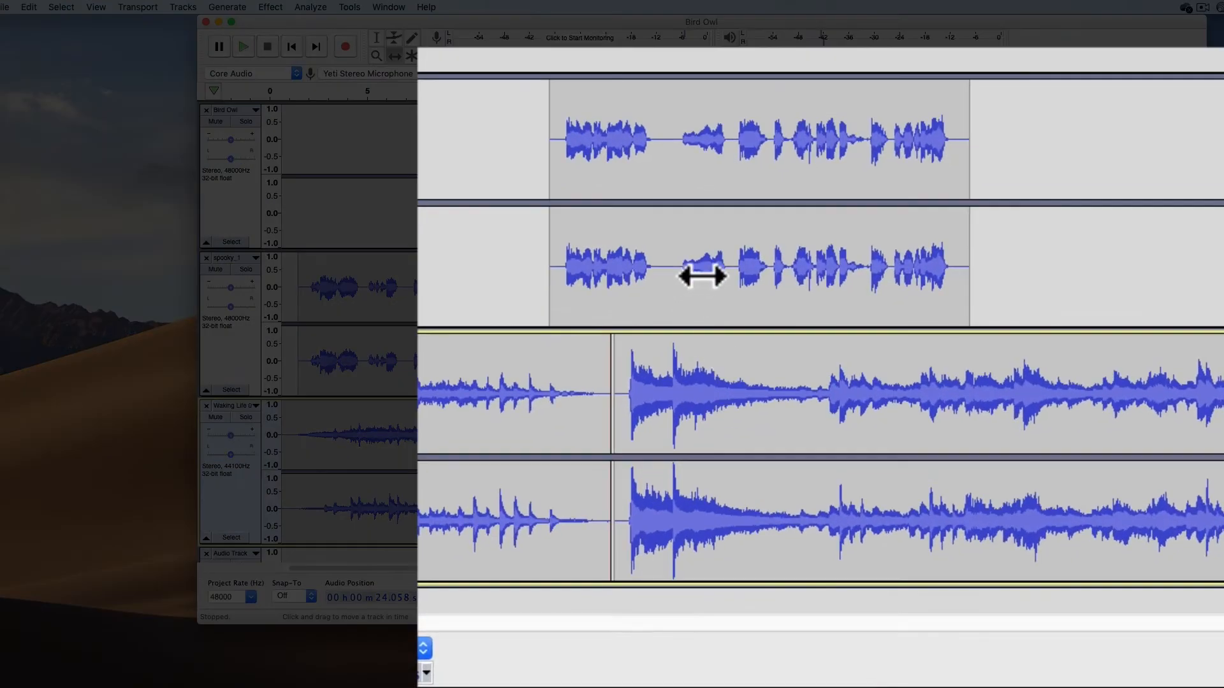
pyautogui.moveTo(790, 365); pyautogui.dragTo(829, 371)
pyautogui.moveTo(768, 283); pyautogui.dragTo(767, 282)
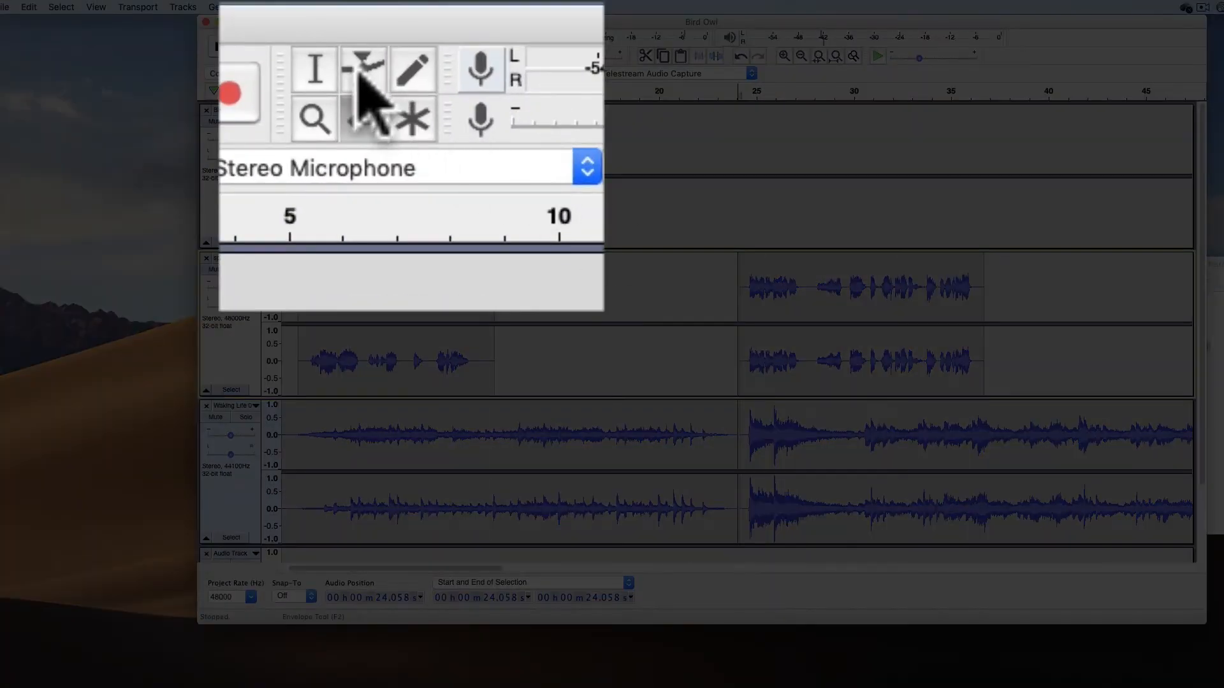
# Use the Envelope Tool to lower the second Waking Life clip's volume gradually from its loud entry to about 30 s.
pyautogui.click(394, 38)
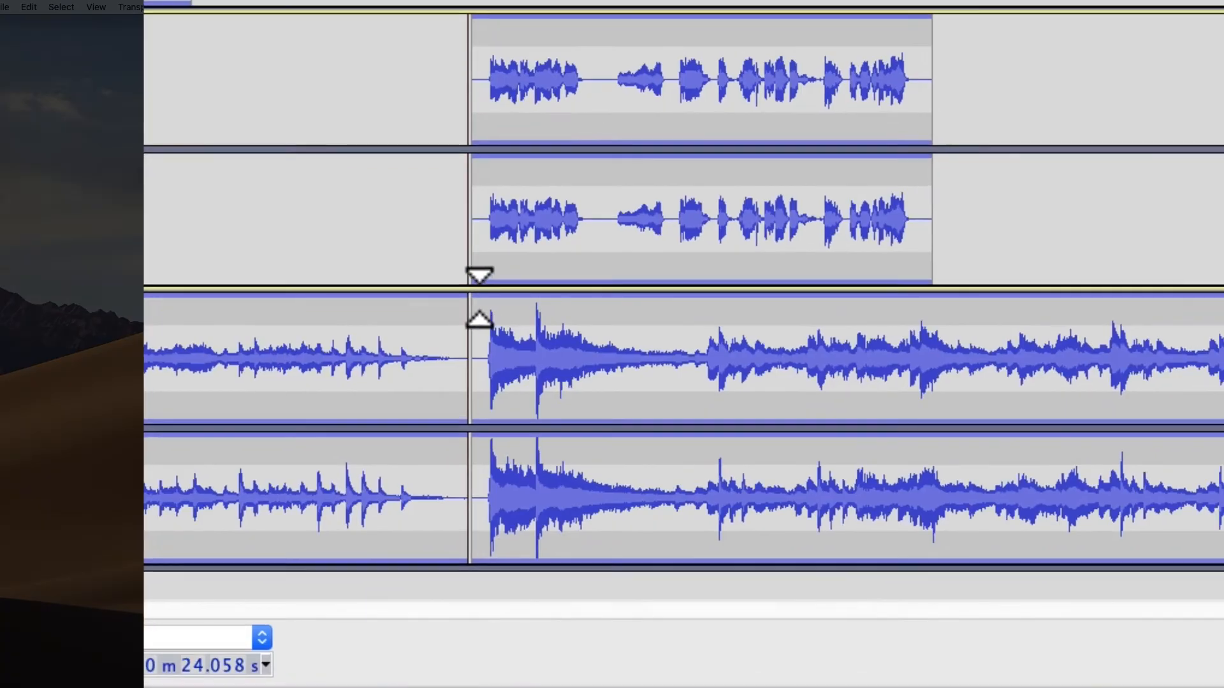
pyautogui.click(752, 403)
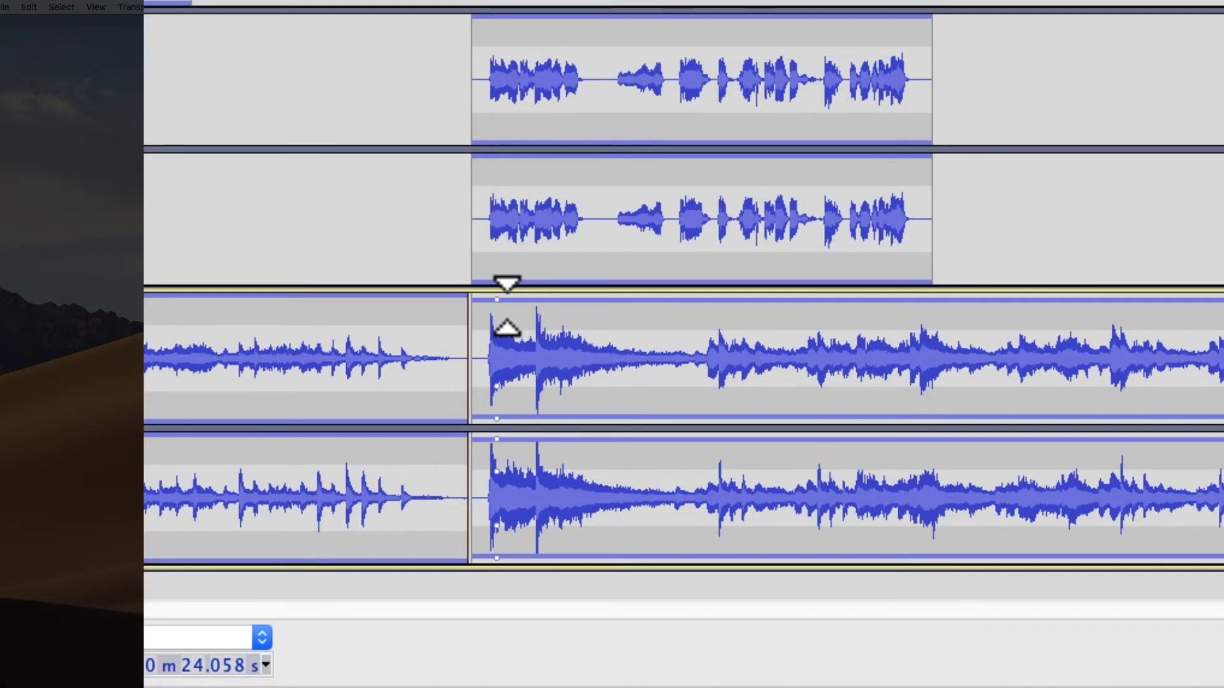
pyautogui.click(688, 306)
pyautogui.moveTo(687, 306); pyautogui.dragTo(676, 322)
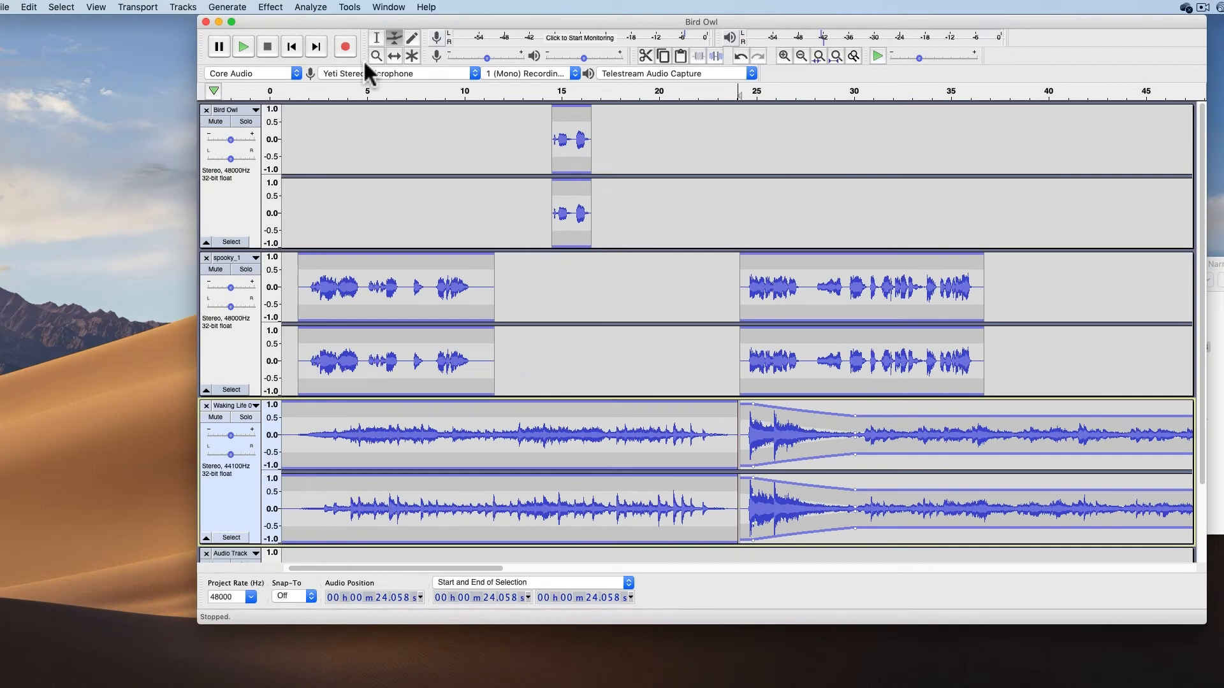
# Move the second spooky_1 clip to start at about 28 s.
pyautogui.click(394, 54)
pyautogui.moveTo(803, 309); pyautogui.dragTo(862, 320)
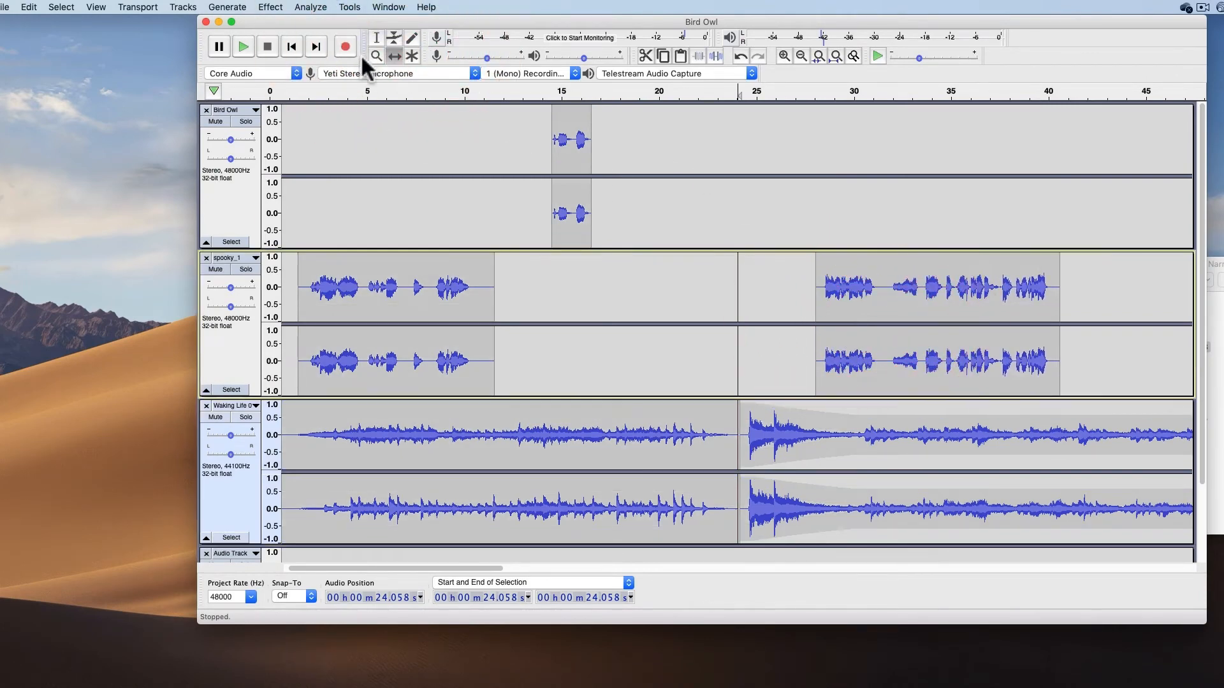
# Reshape the second Waking Life clip's envelope to drop between about 28 and 30 s and rise again between about 39 and 40.5 s.
pyautogui.click(395, 39)
pyautogui.moveTo(856, 415); pyautogui.dragTo(852, 406)
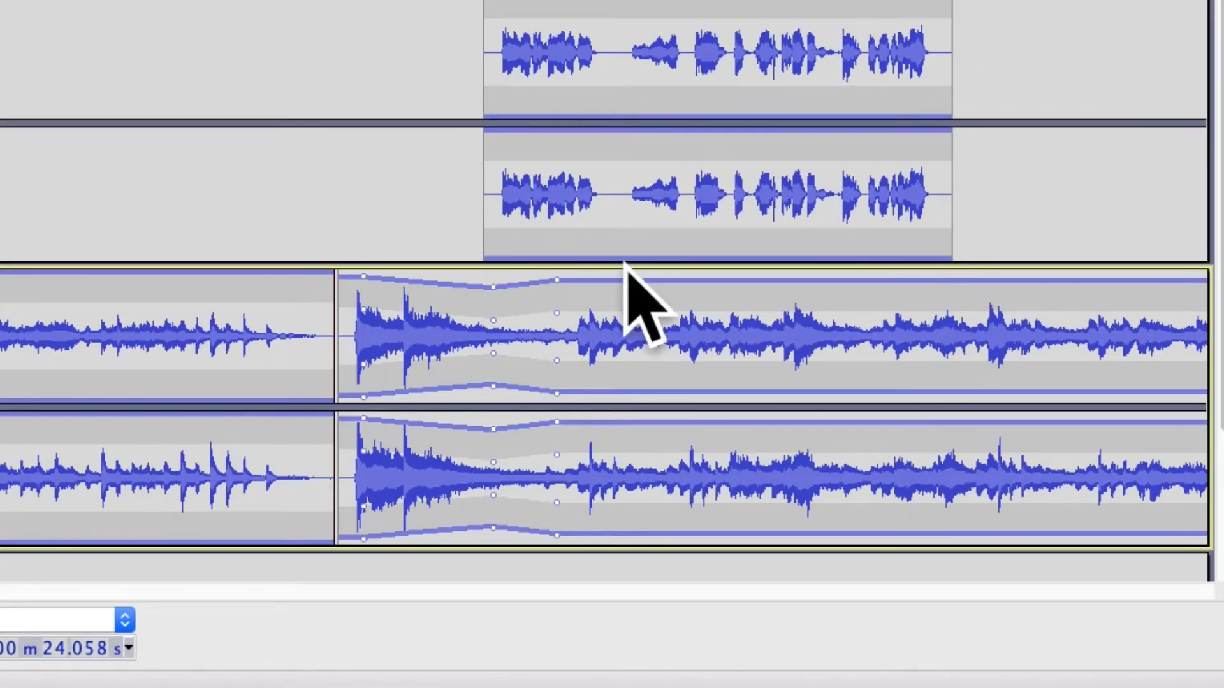
pyautogui.moveTo(557, 279); pyautogui.dragTo(552, 310)
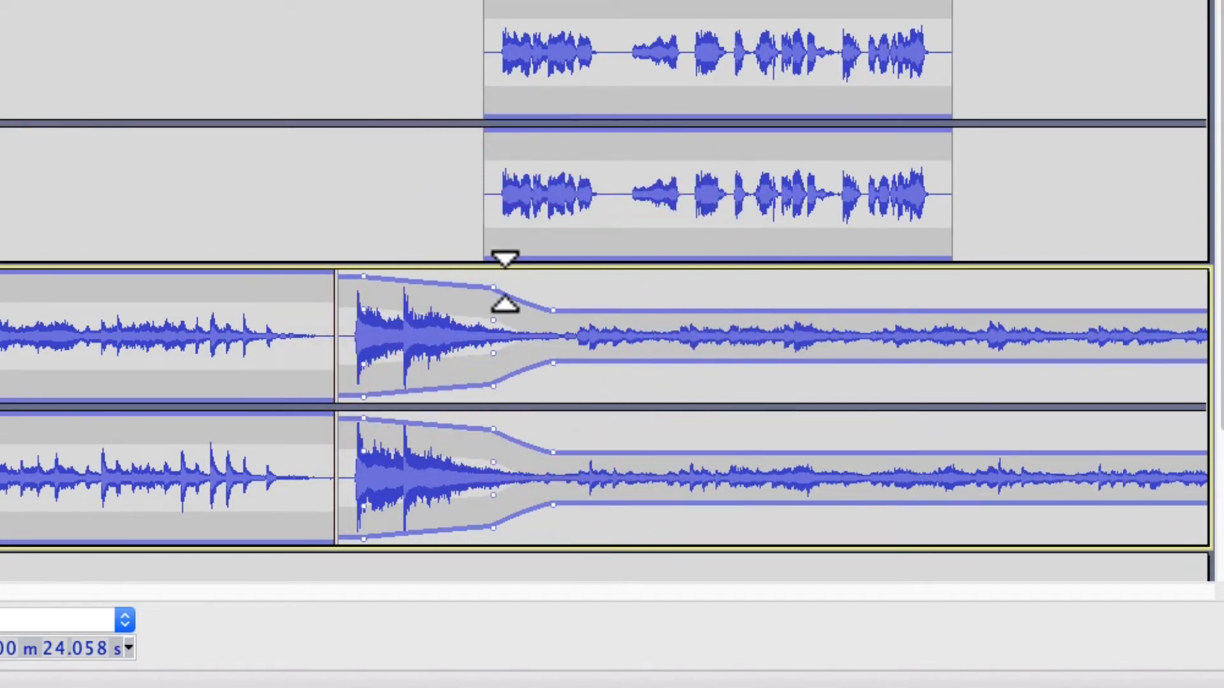
pyautogui.click(900, 313)
pyautogui.moveTo(950, 314); pyautogui.dragTo(955, 279)
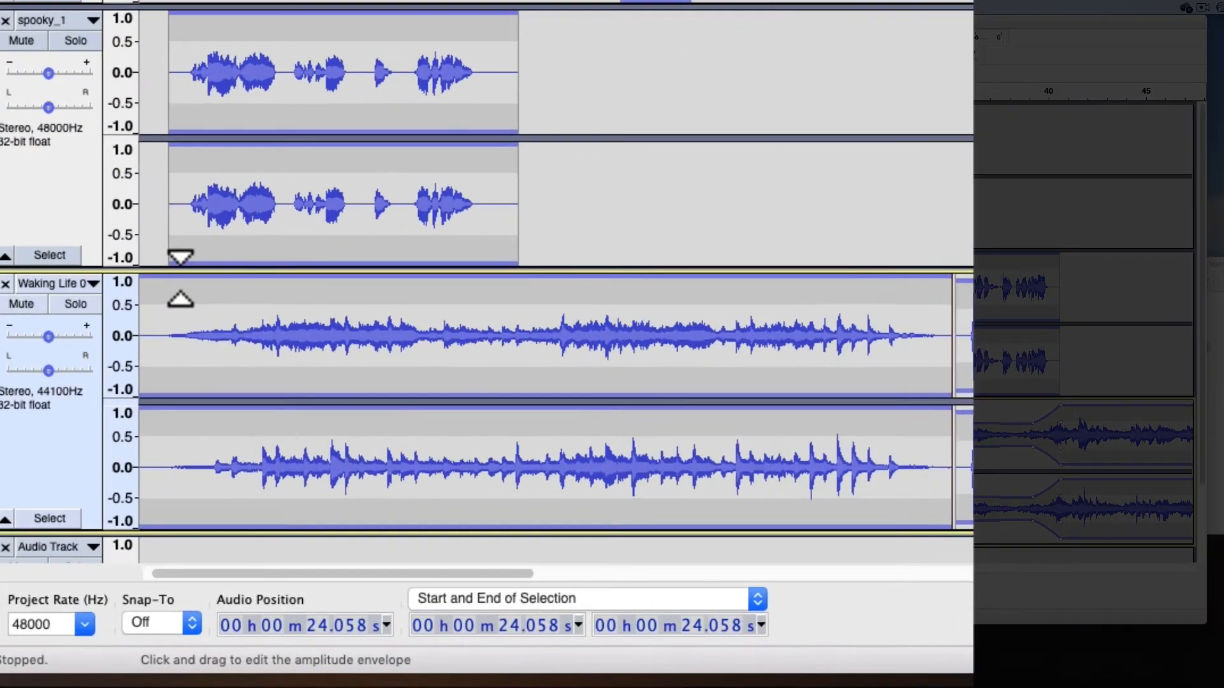
# Add an envelope fade-in at the start of the first Waking Life clip, up to a reduced level from about 2 s.
pyautogui.click(305, 403)
pyautogui.moveTo(143, 280); pyautogui.dragTo(143, 331)
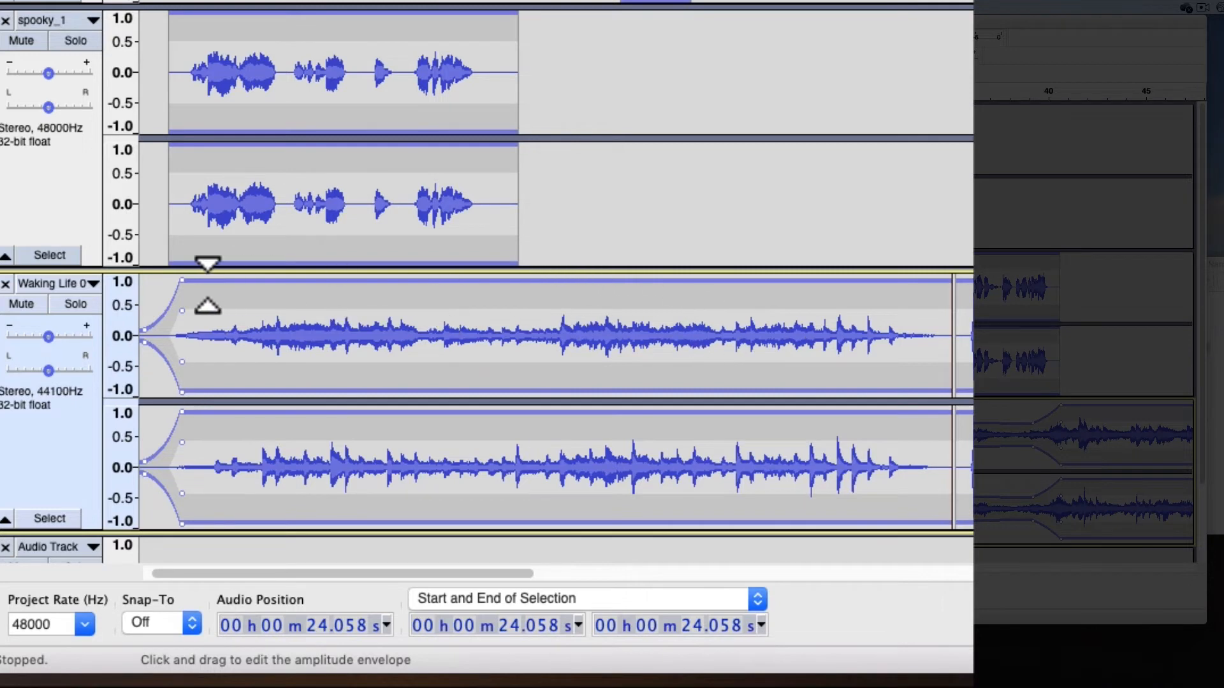
pyautogui.moveTo(183, 281); pyautogui.dragTo(185, 298)
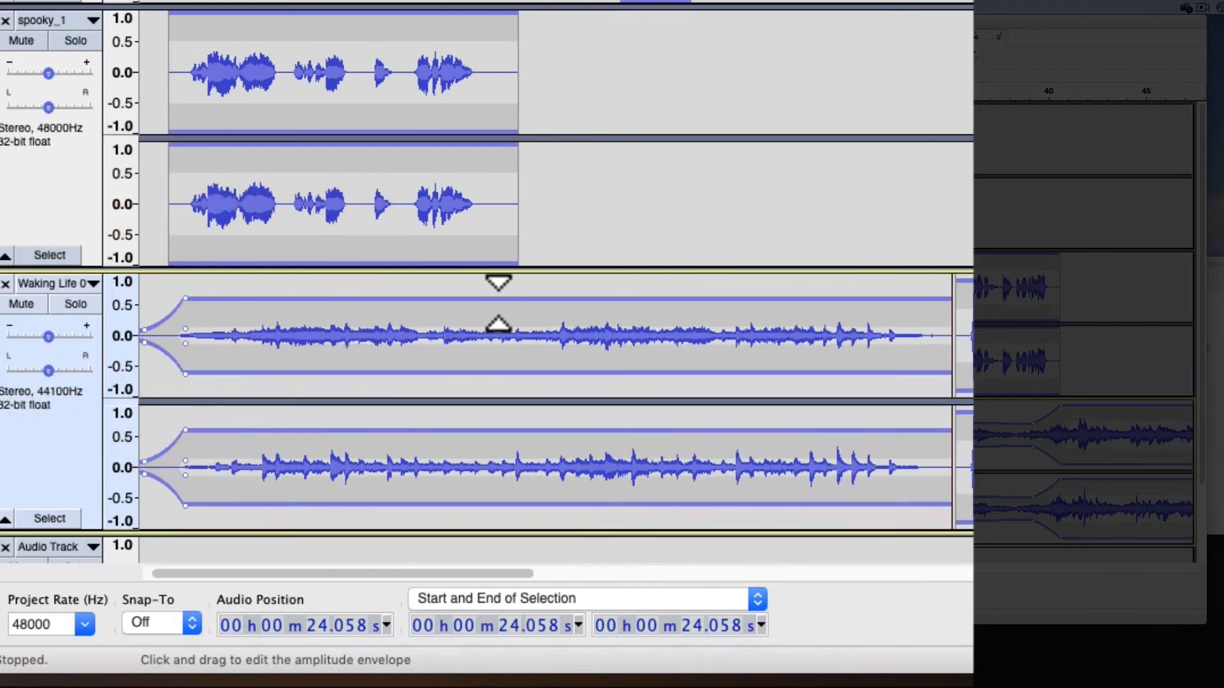
# Raise the first Waking Life clip's envelope between about 10 and 11.5 s and fade it out from about 22 s to its end.
pyautogui.click(474, 301)
pyautogui.moveTo(515, 301); pyautogui.dragTo(519, 262)
pyautogui.click(894, 281)
pyautogui.moveTo(940, 282); pyautogui.dragTo(939, 331)
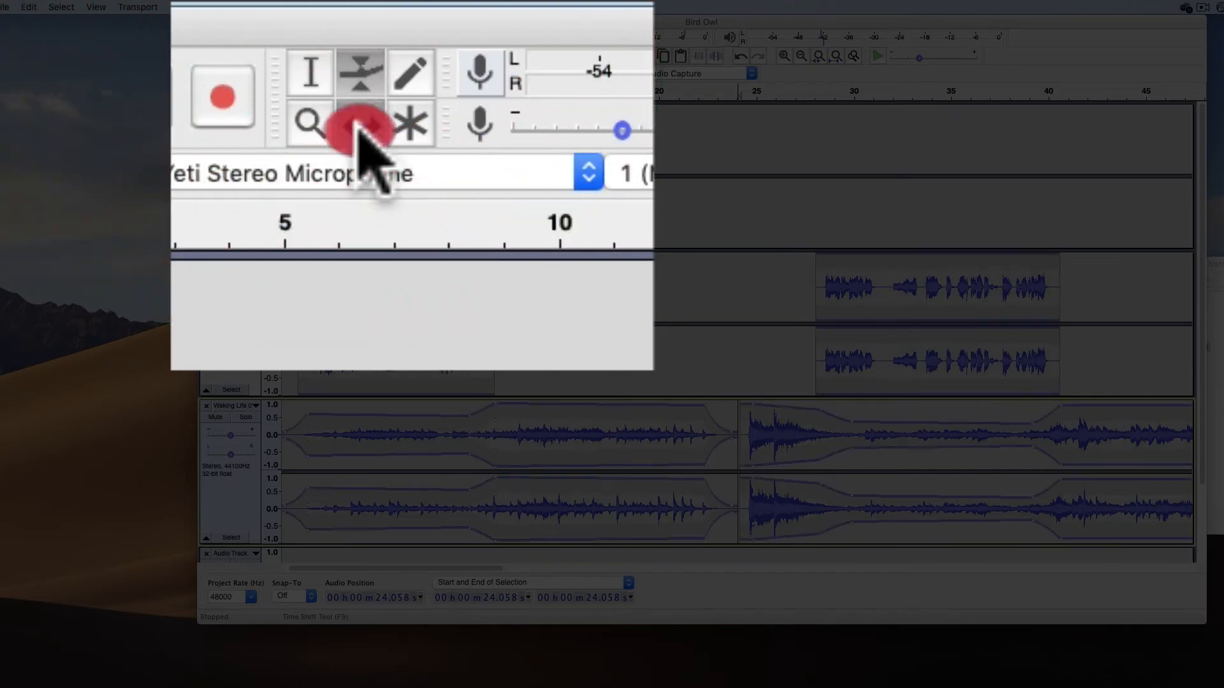
pyautogui.click(310, 76)
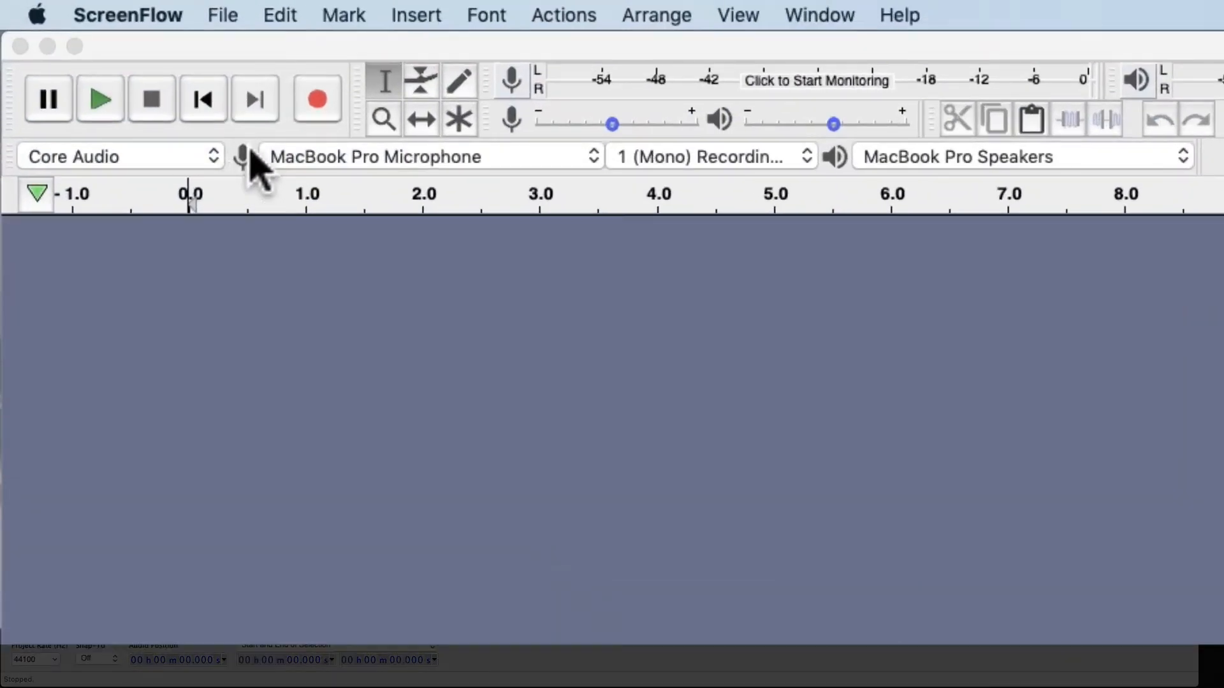
# Choose MacBook Pro Microphone as the recording device and start monitoring the microphone input level.
pyautogui.click(422, 164)
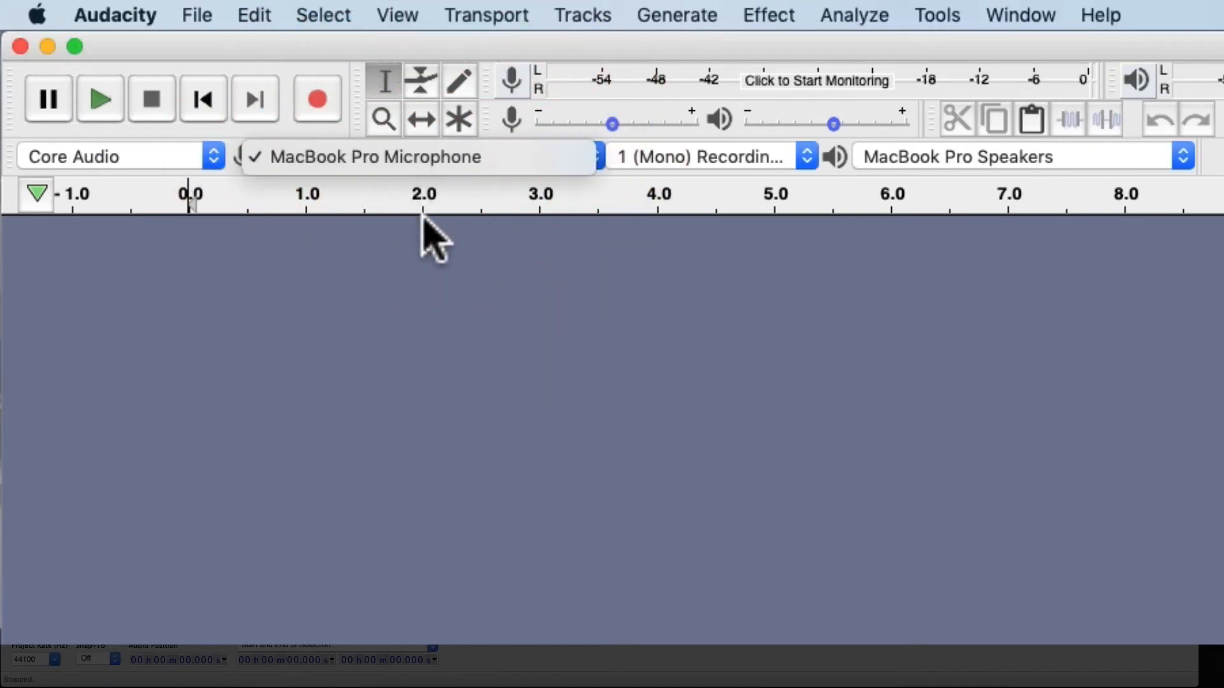
pyautogui.click(423, 167)
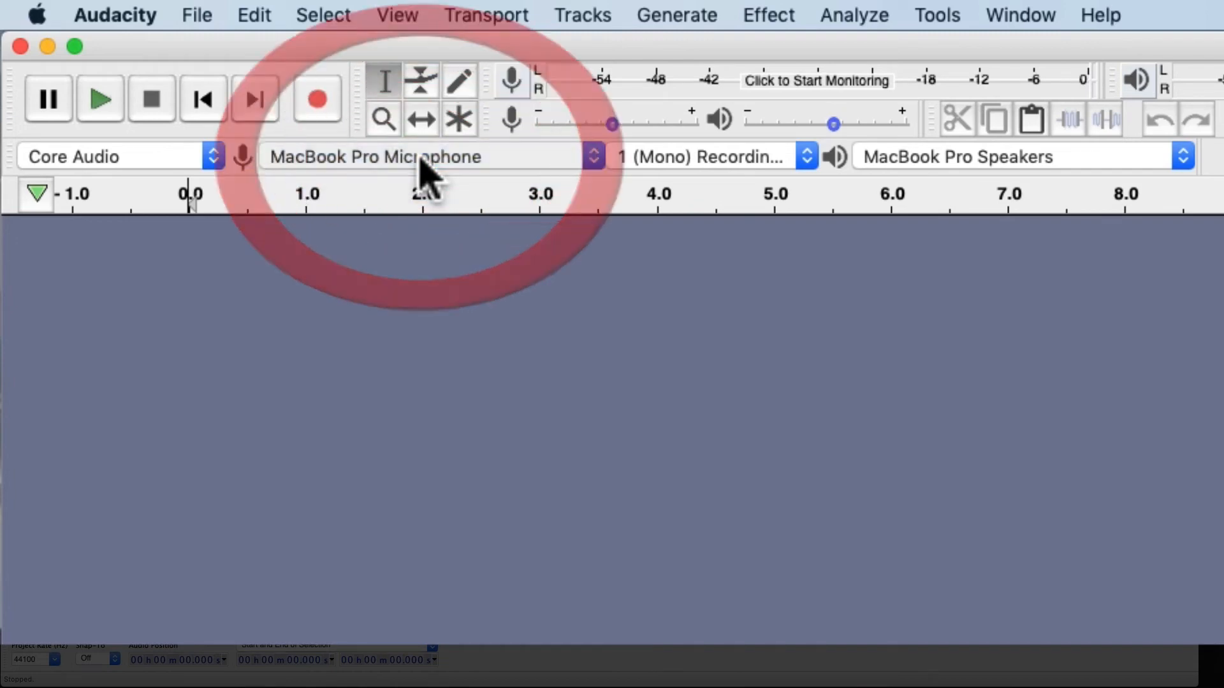
pyautogui.click(491, 166)
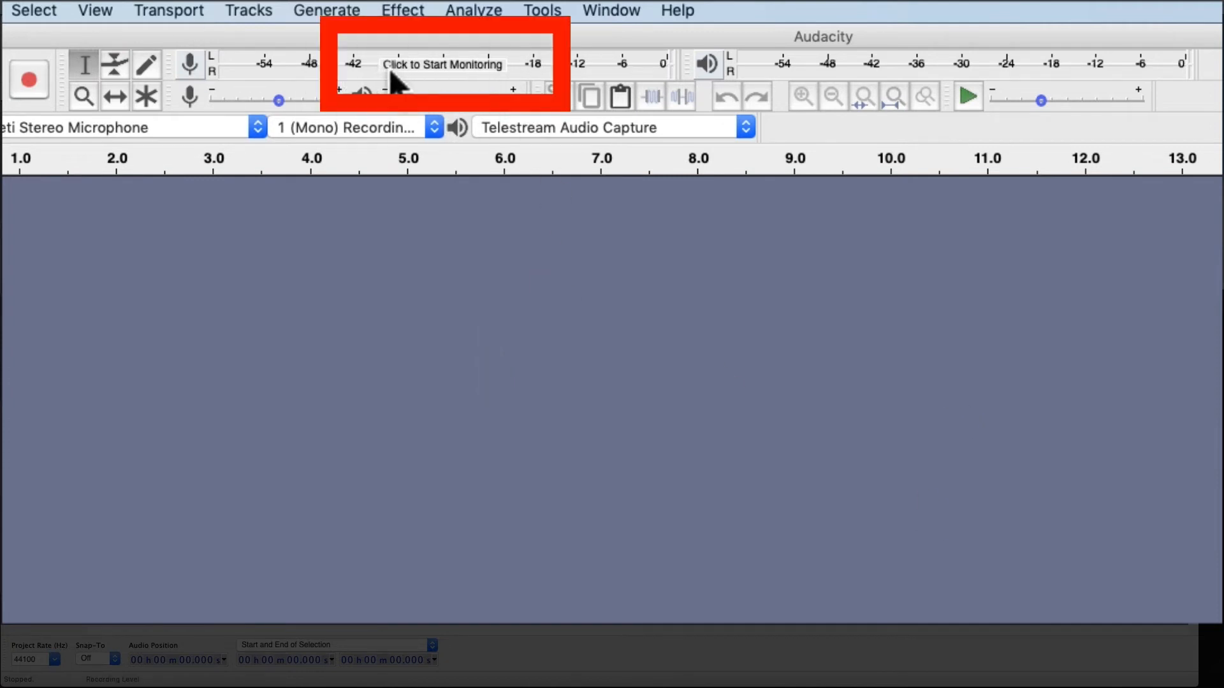
pyautogui.click(453, 71)
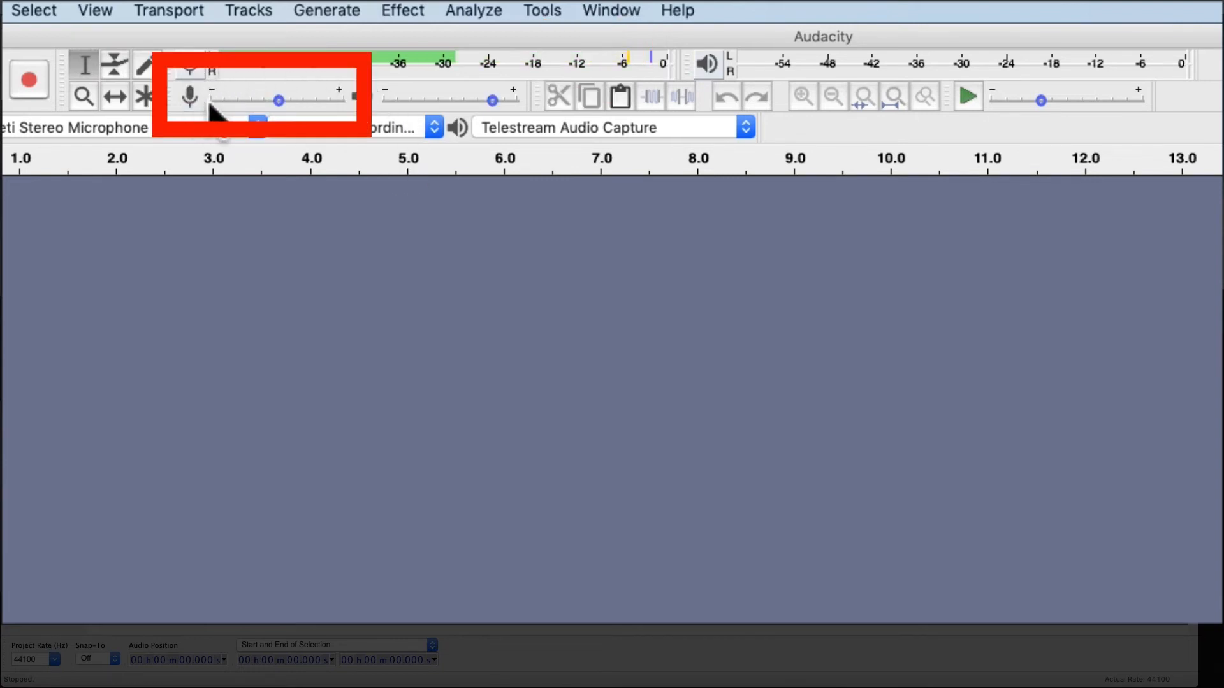
# Lower the microphone recording volume slightly and record a mono voice take about 12 s long.
pyautogui.moveTo(279, 102)
pyautogui.moveTo(279, 102); pyautogui.dragTo(260, 102)
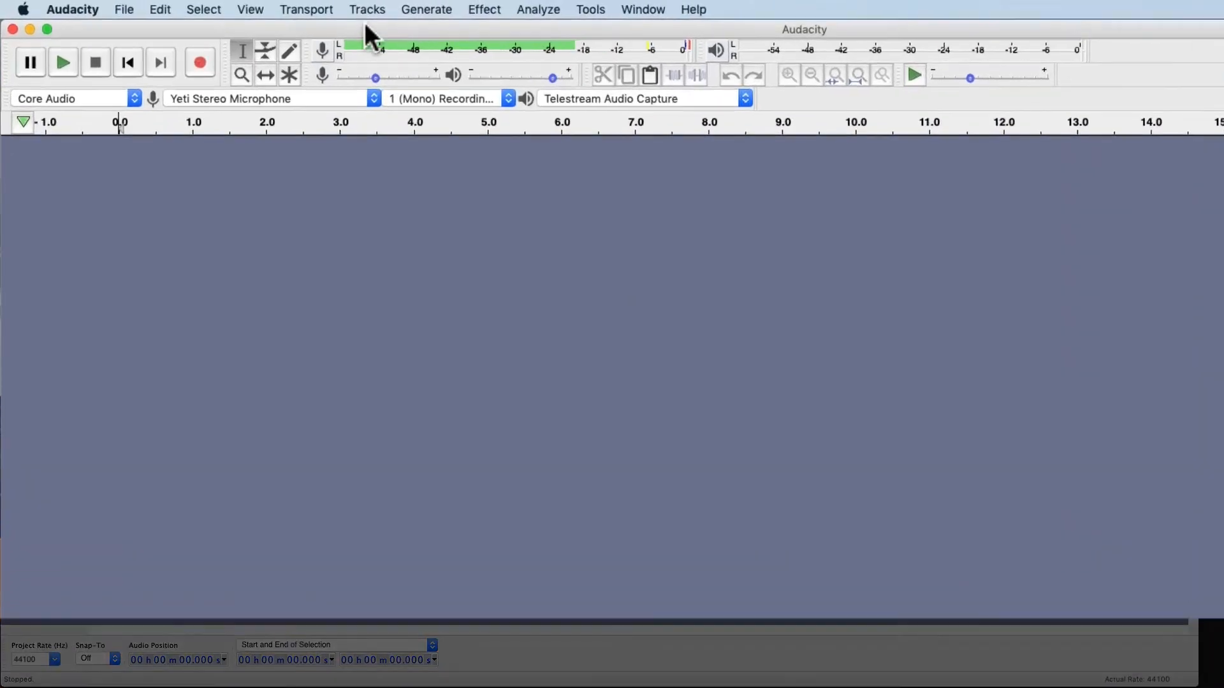
pyautogui.click(208, 66)
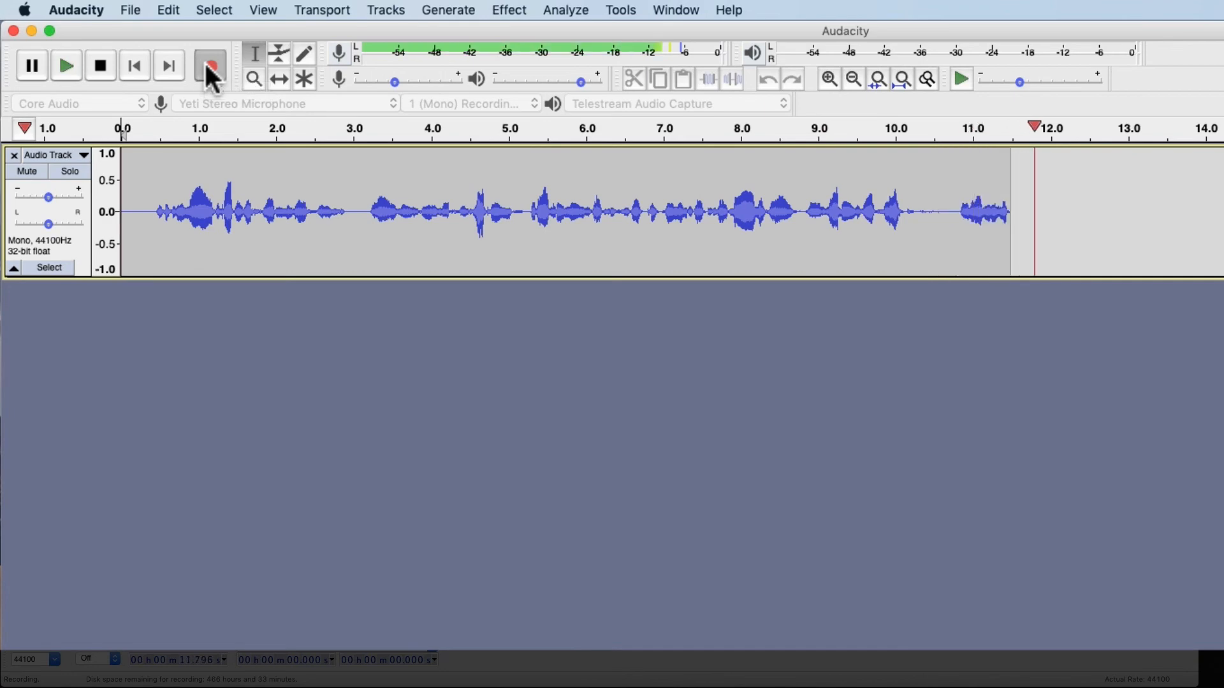
pyautogui.click(102, 67)
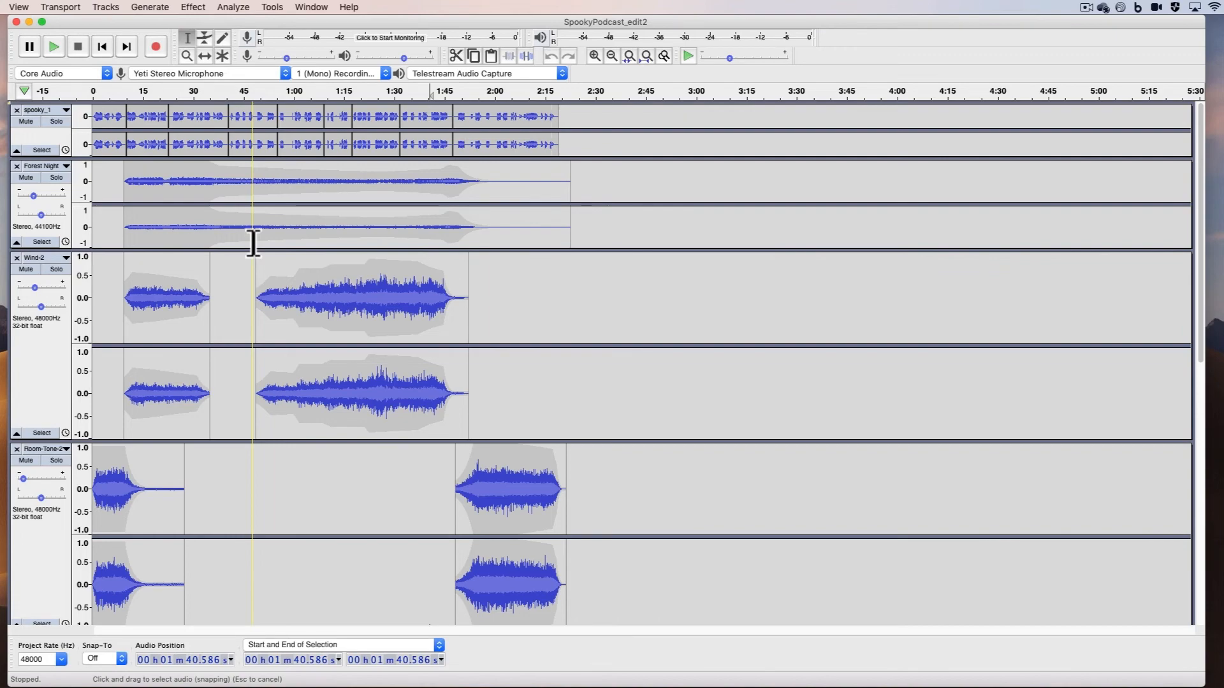
# Start exporting the SpookyPodcast_edit2 project as MP3 with the preset quality set to Insane, 320 kbps.
pyautogui.click(21, 12)
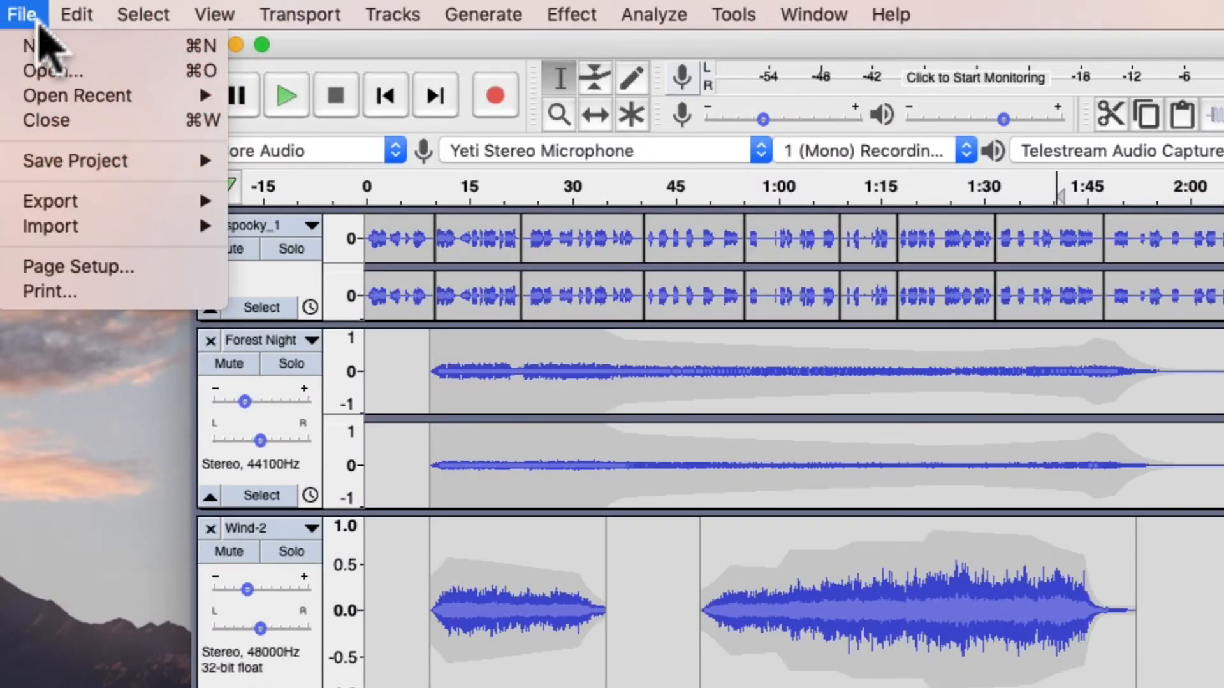
pyautogui.moveTo(70, 201)
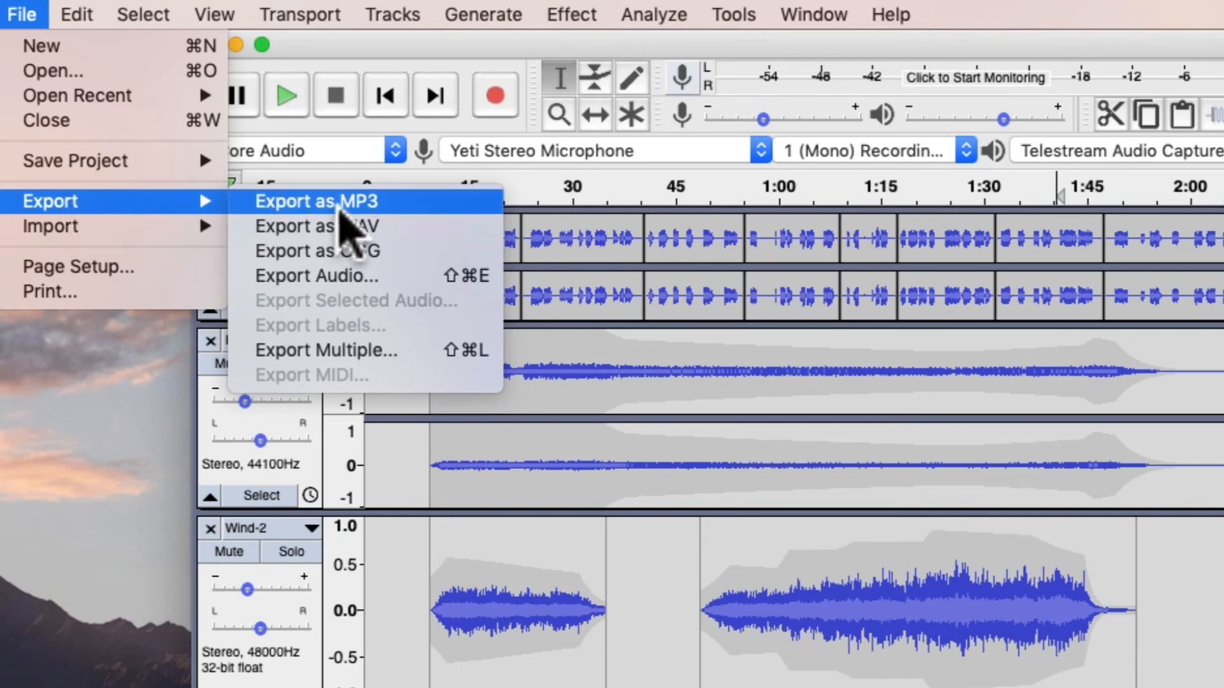
pyautogui.click(340, 208)
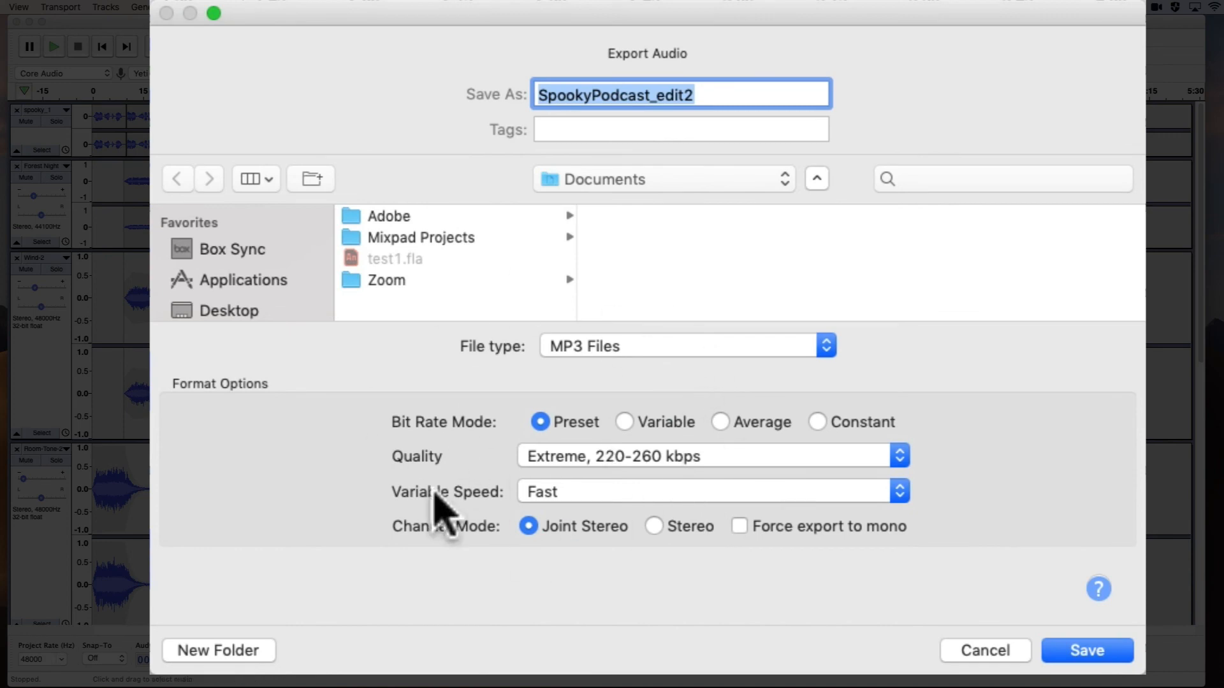
pyautogui.click(772, 456)
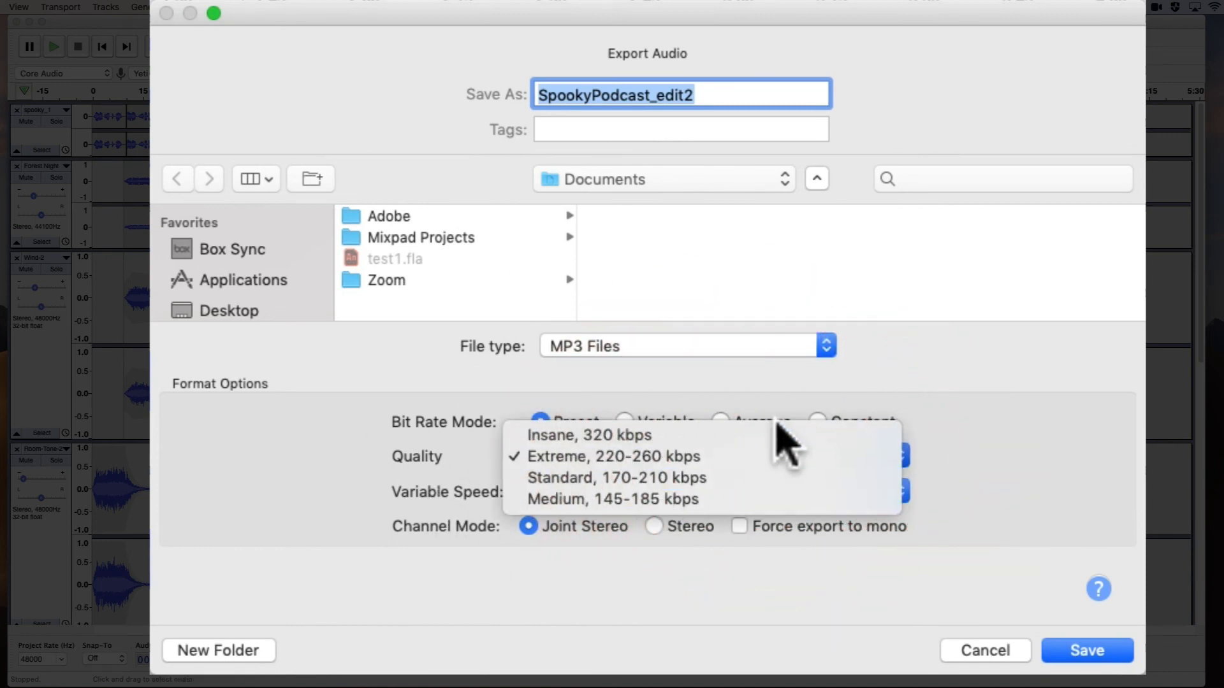
pyautogui.click(784, 436)
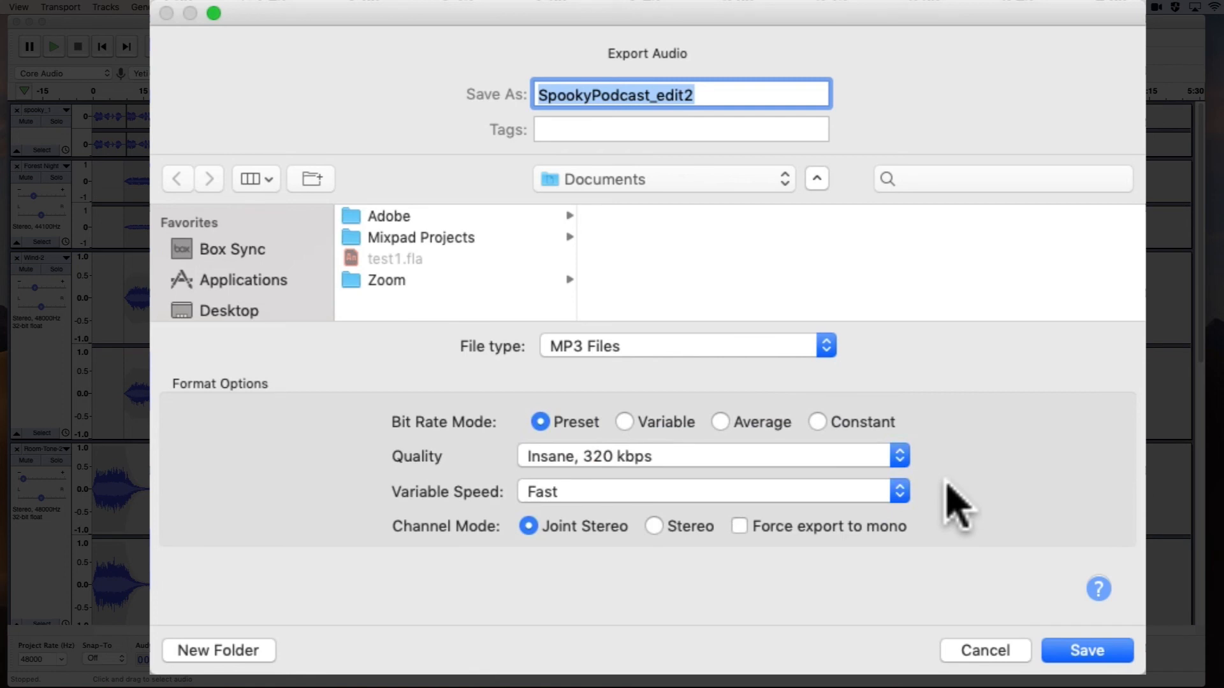
pyautogui.click(896, 456)
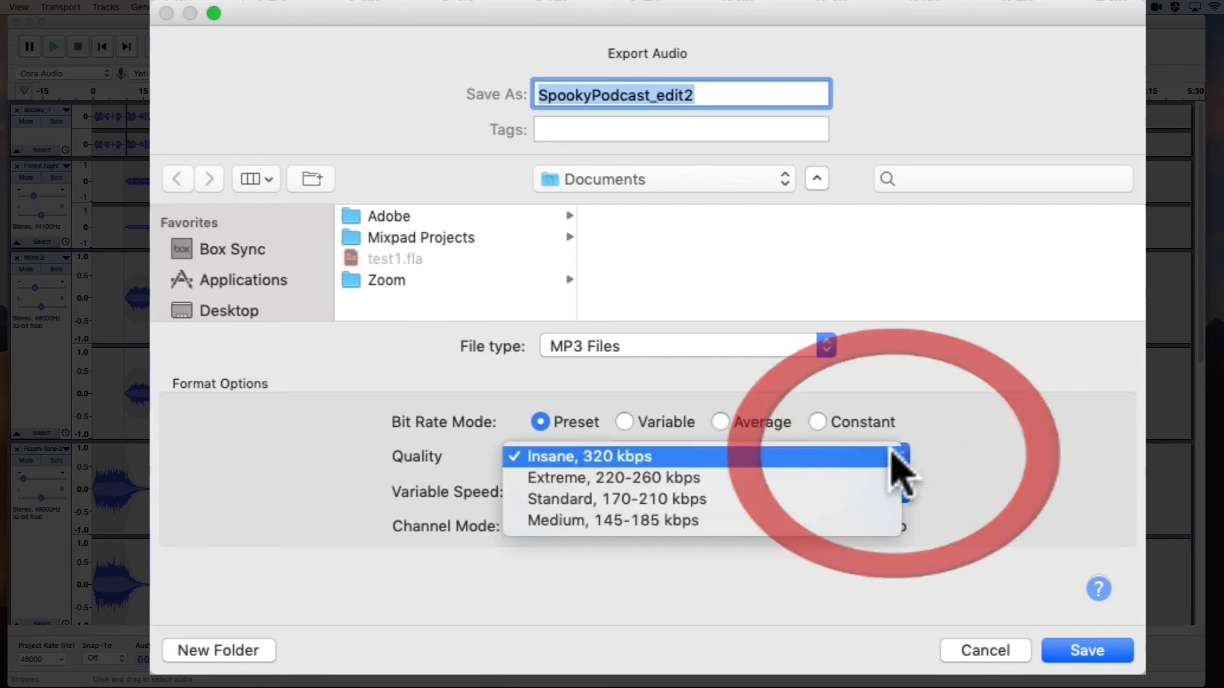
pyautogui.click(853, 457)
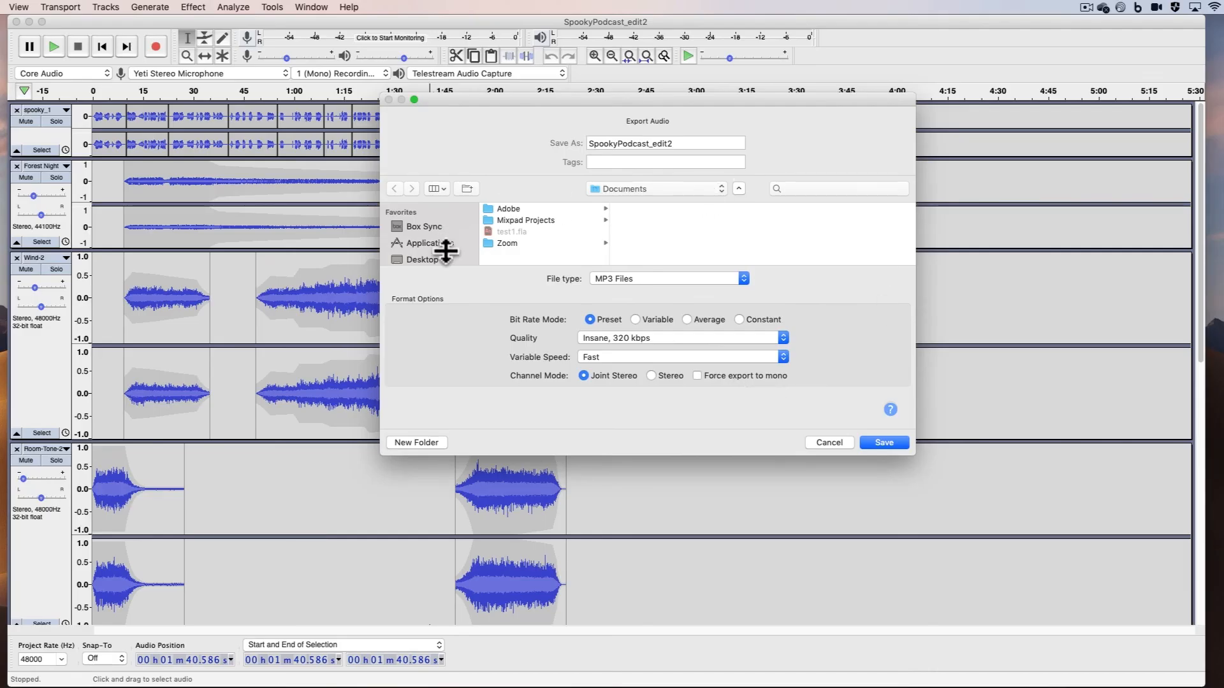
# Save the MP3 export to the Desktop as SpookyPodcast_edit2 and accept mixing the tracks down to one stereo file.
pyautogui.click(257, 315)
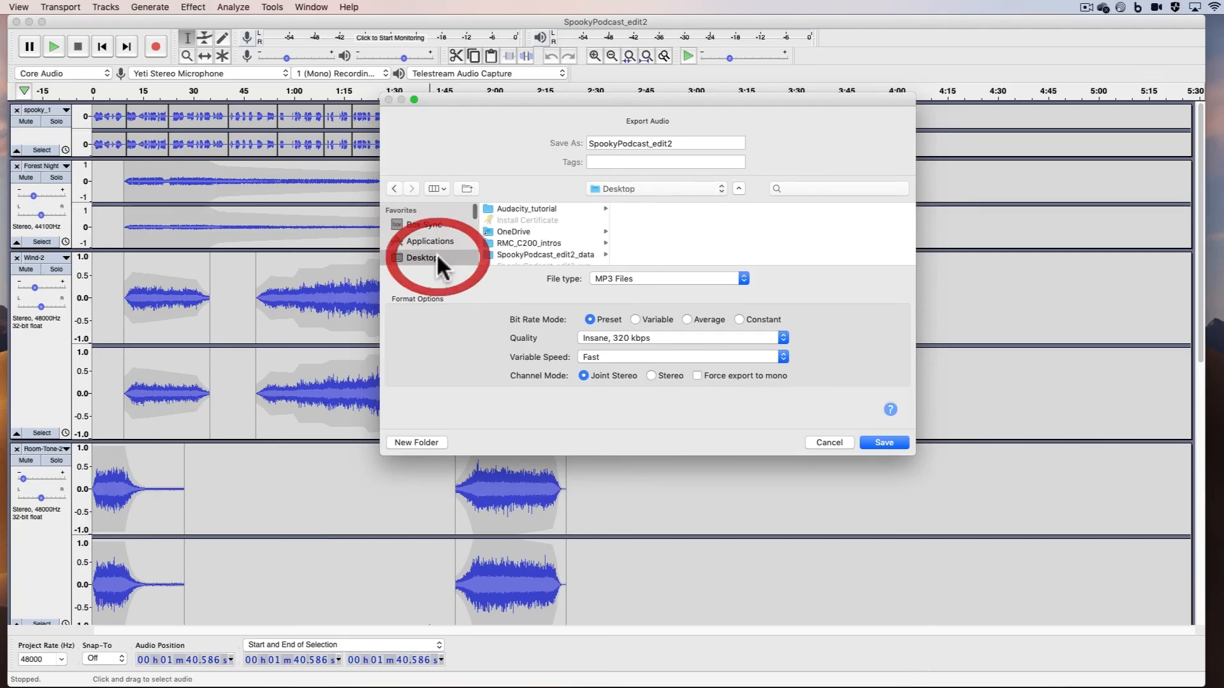
pyautogui.click(874, 443)
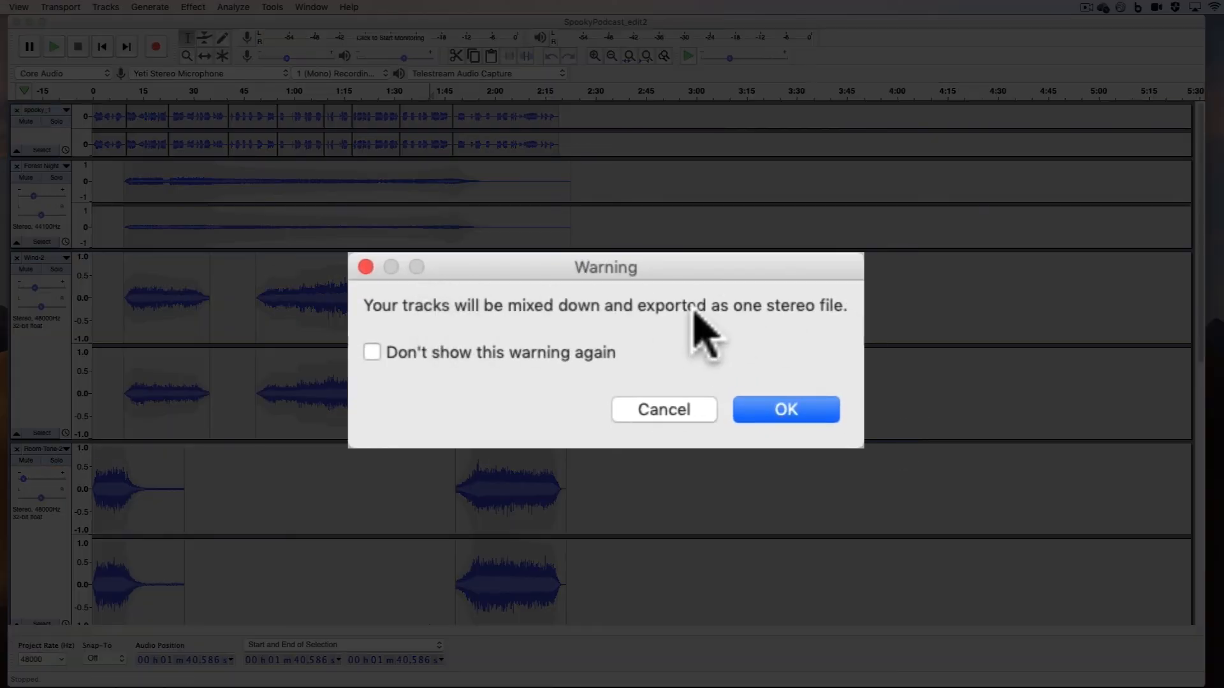
pyautogui.click(792, 408)
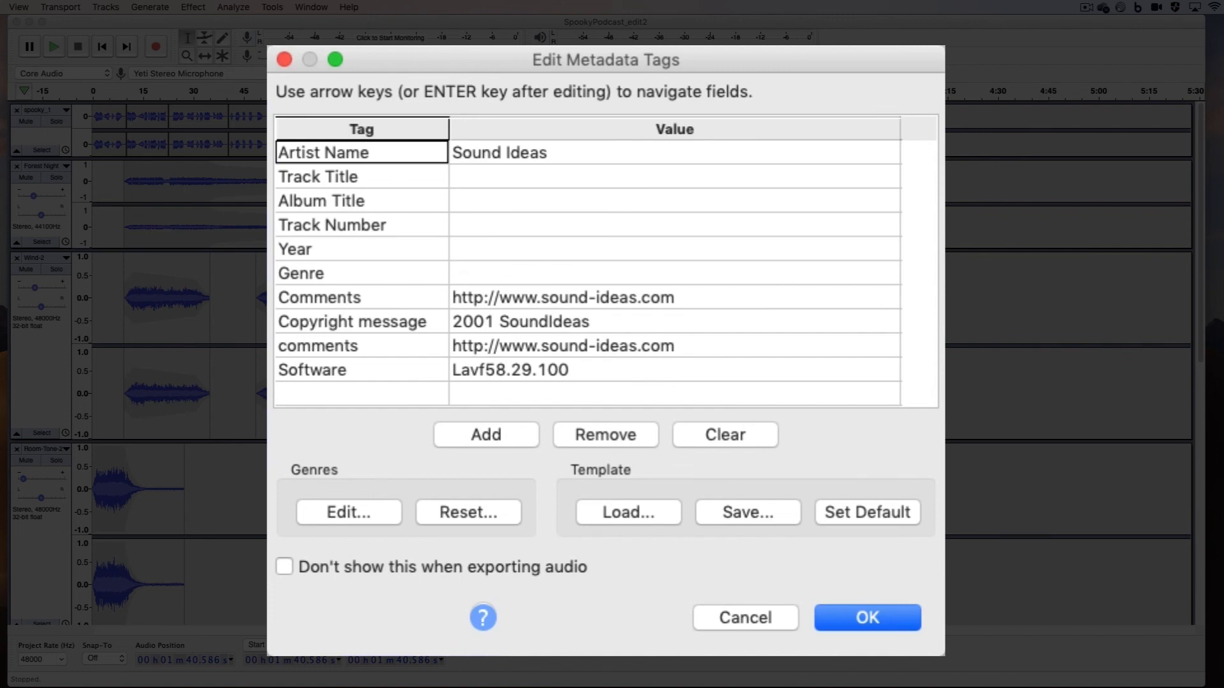
# Clear all metadata tag values and complete the MP3 export.
pyautogui.moveTo(656, 396); pyautogui.dragTo(606, 385)
pyautogui.click(722, 435)
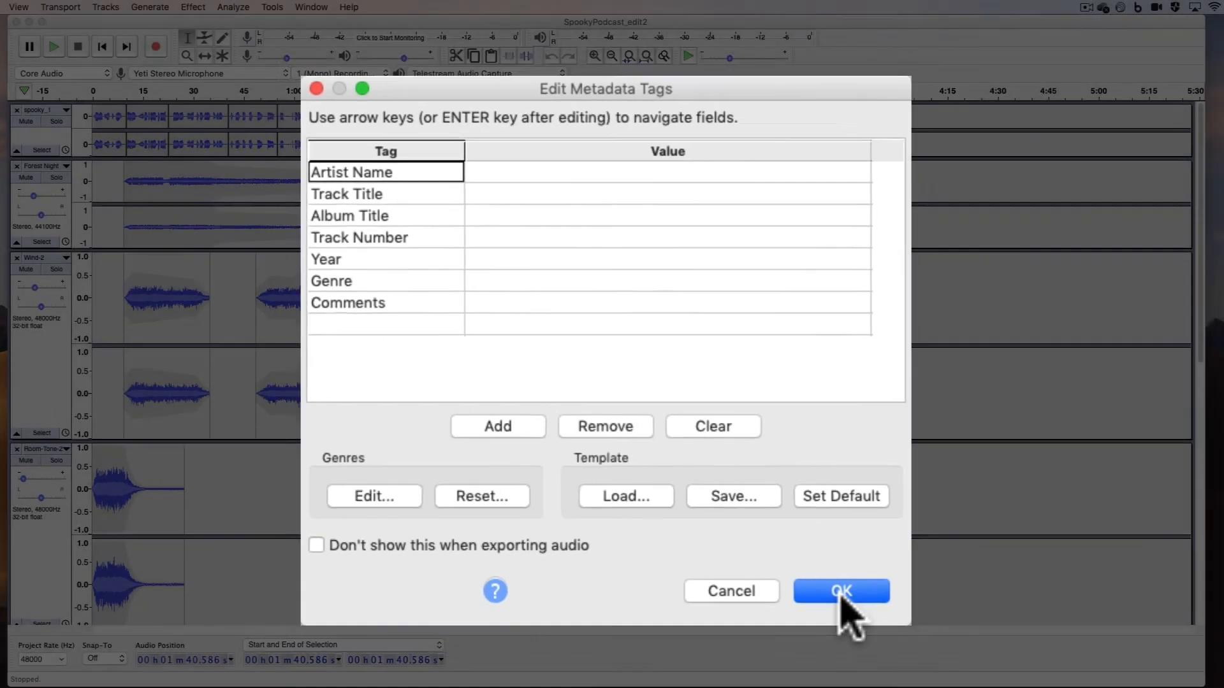
pyautogui.click(841, 591)
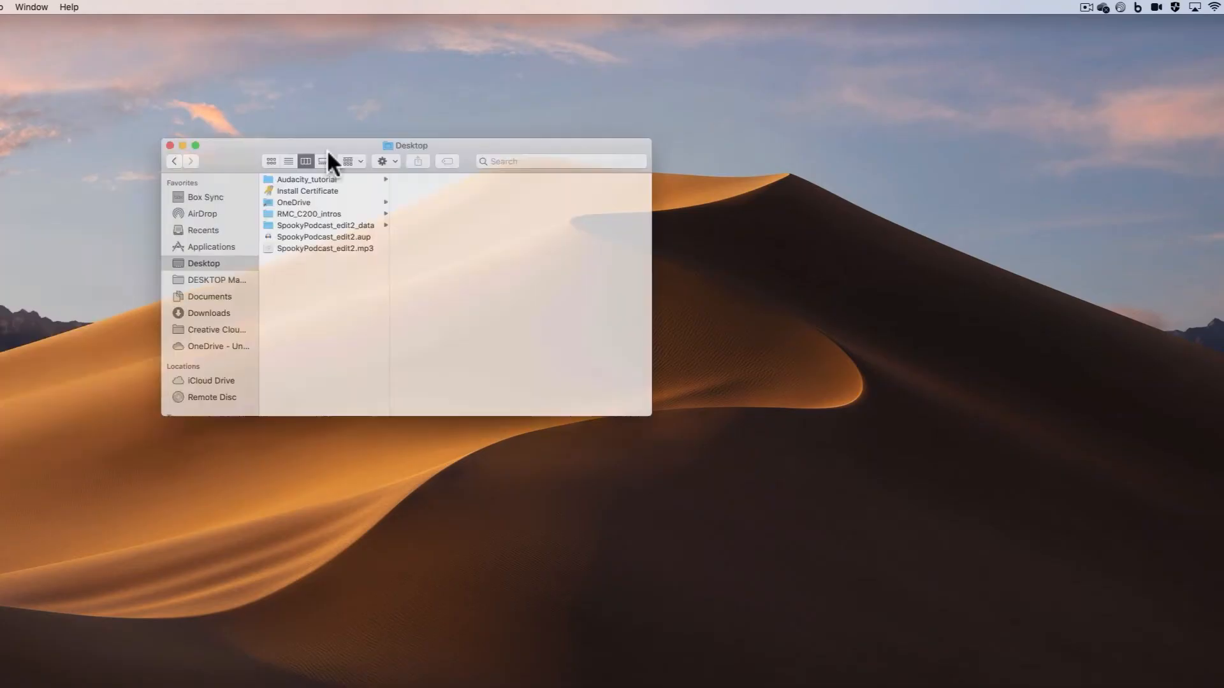
# Switch to Finder and inspect the SpookyPodcast_edit2 MP3, the .aup project file and the _data folder on the Desktop.
pyautogui.click(310, 201)
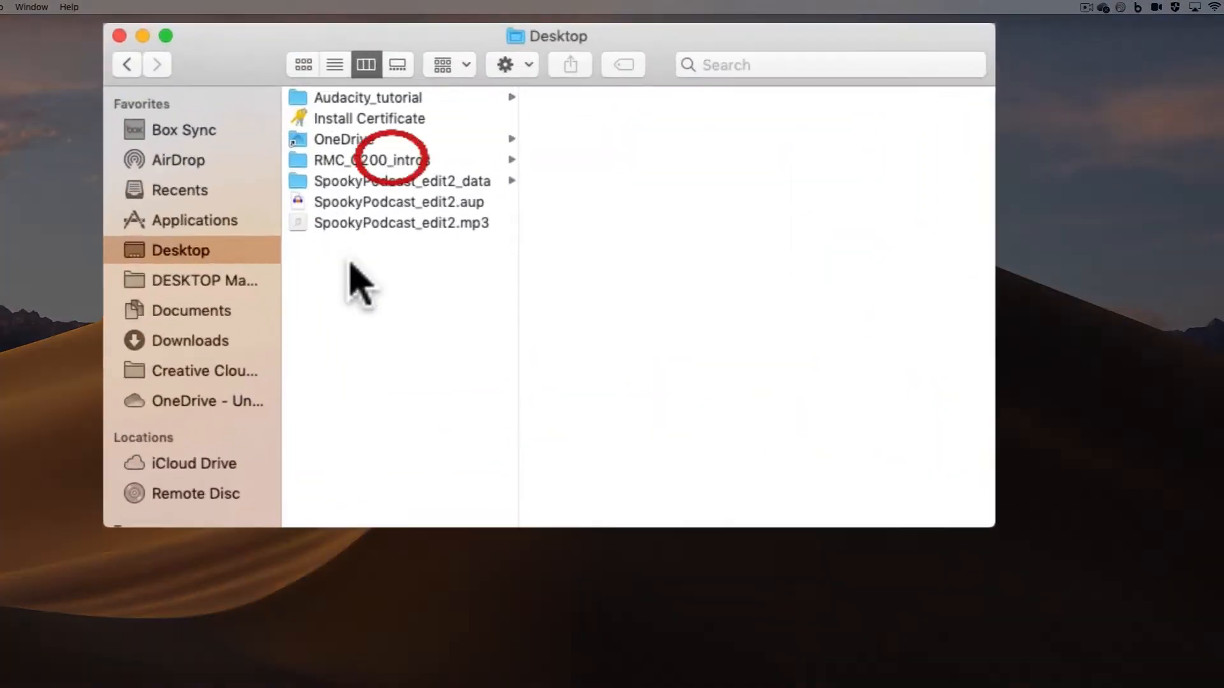
pyautogui.click(418, 224)
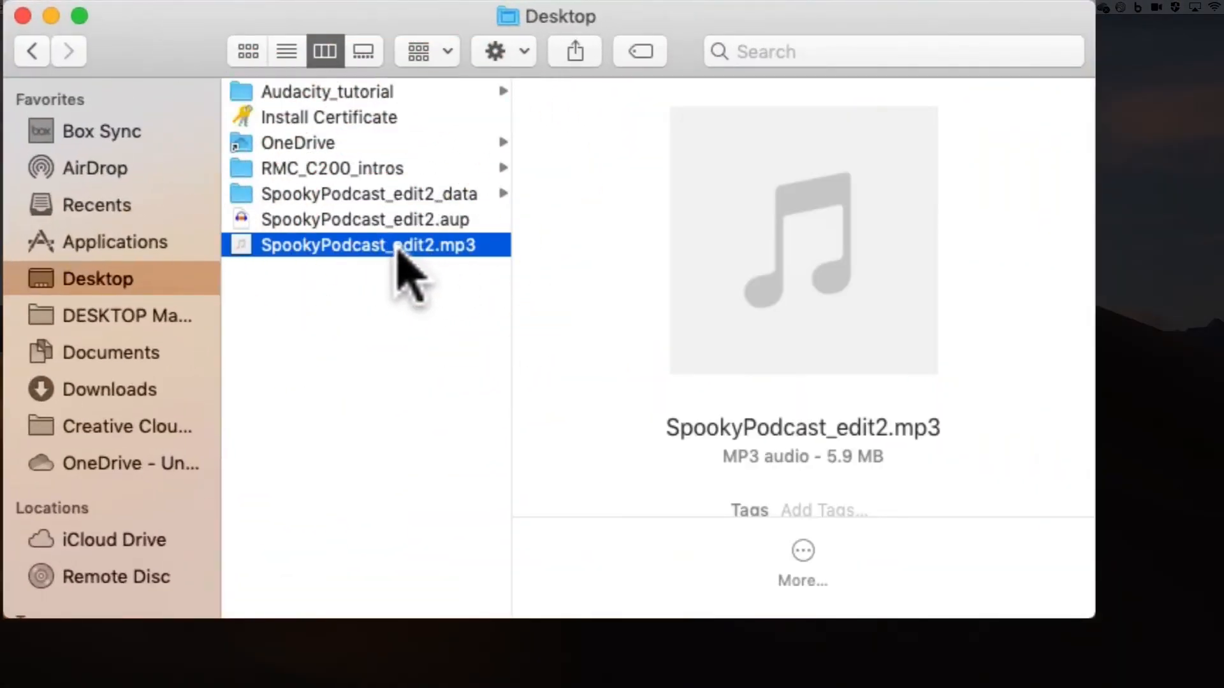
pyautogui.click(472, 220)
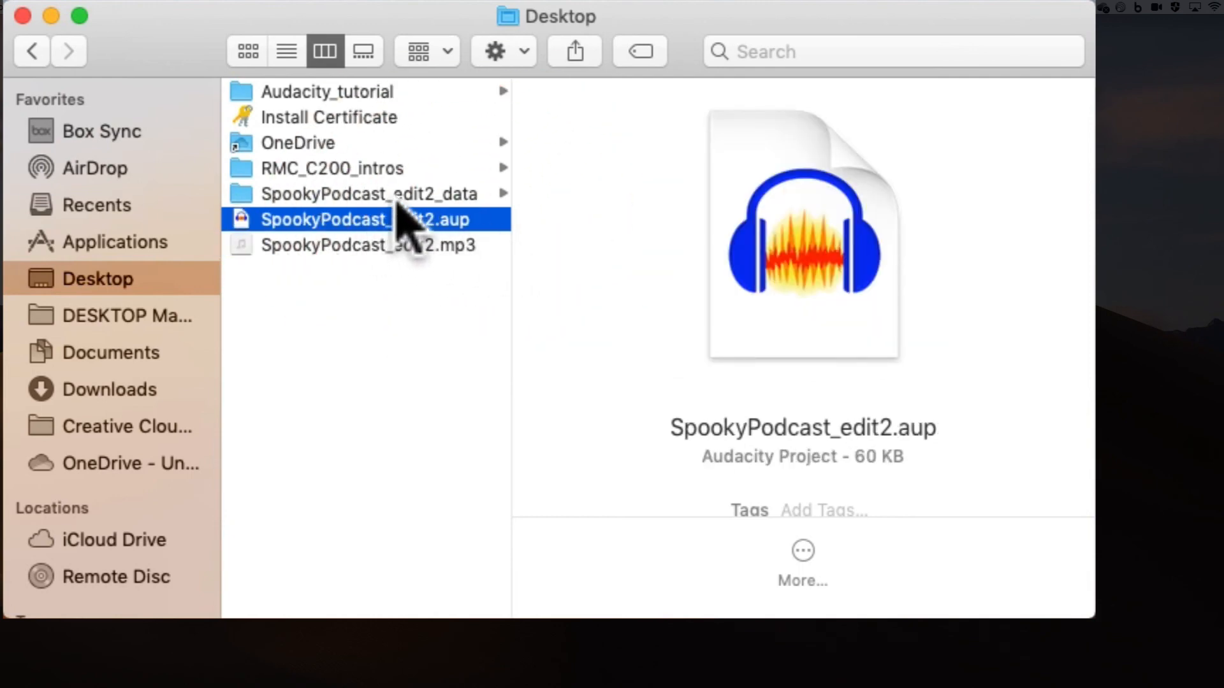
pyautogui.click(397, 197)
pyautogui.click(455, 220)
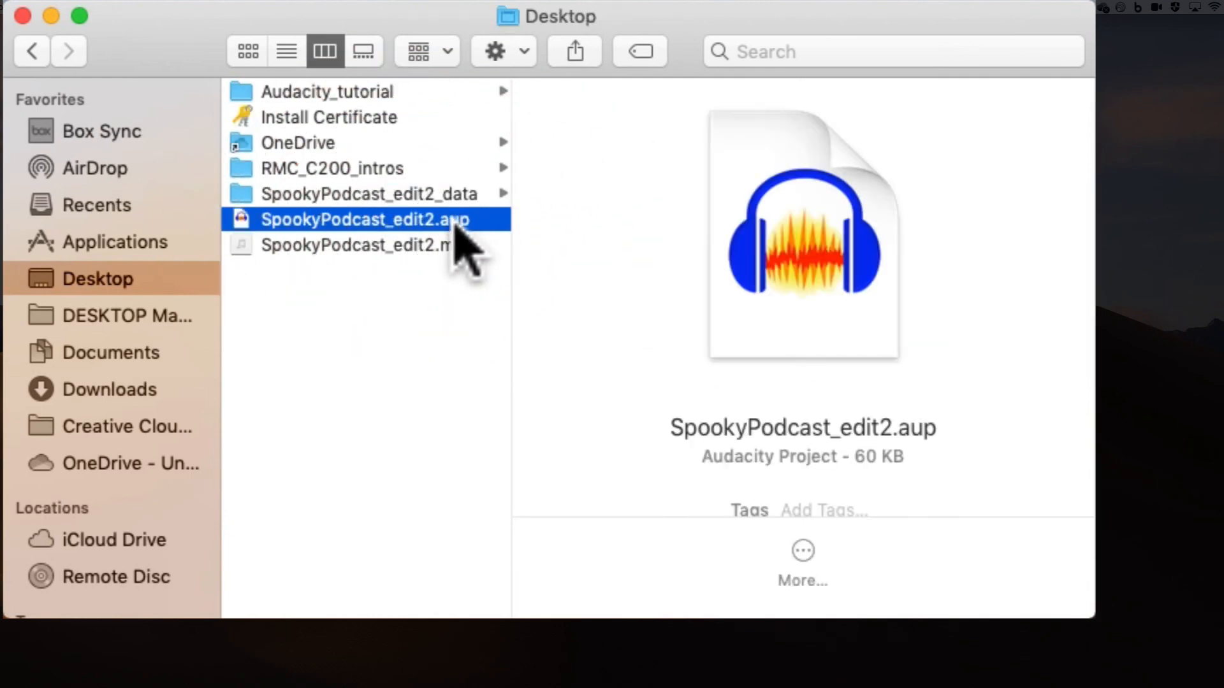
pyautogui.click(421, 246)
# Create a new folder named my_test_project on the Desktop.
pyautogui.rightClick(363, 323)
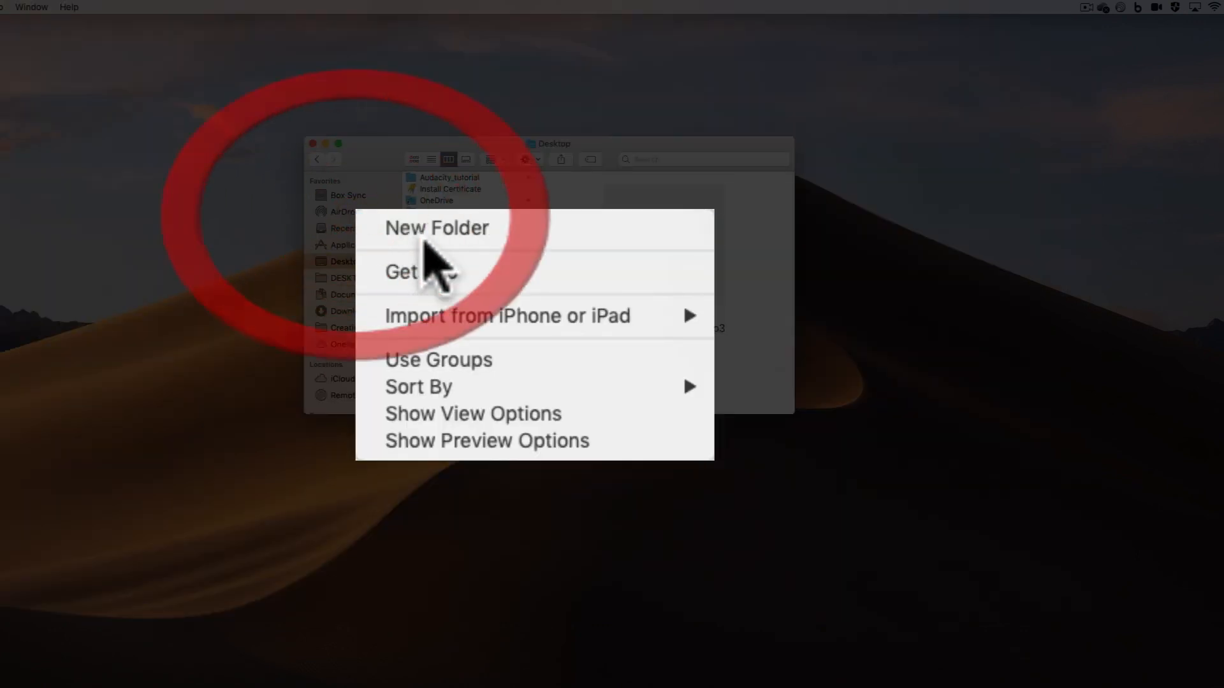
pyautogui.click(434, 233)
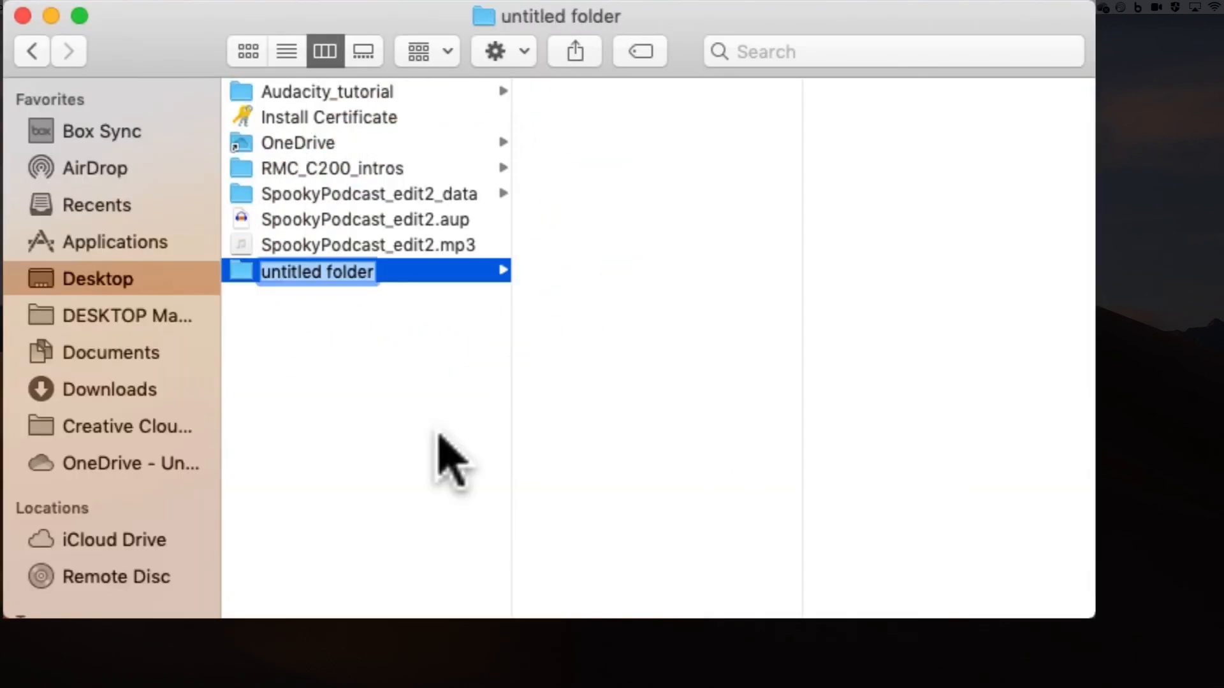
pyautogui.write('my_te')
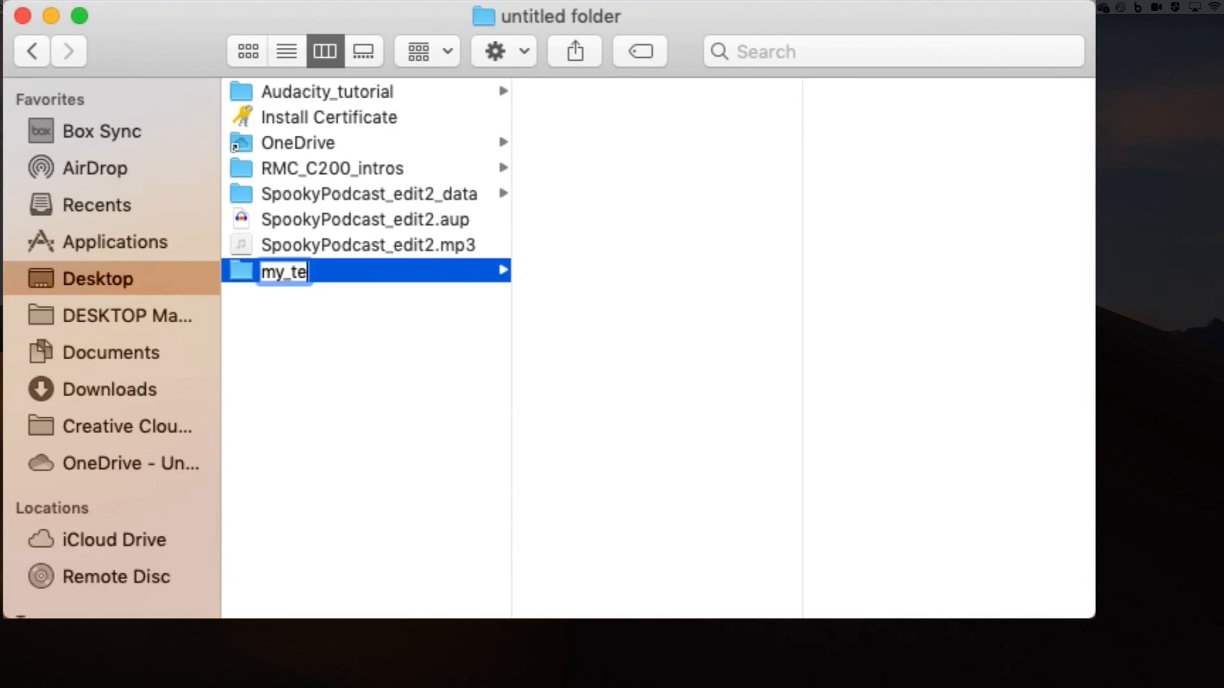
pyautogui.write('st_project')
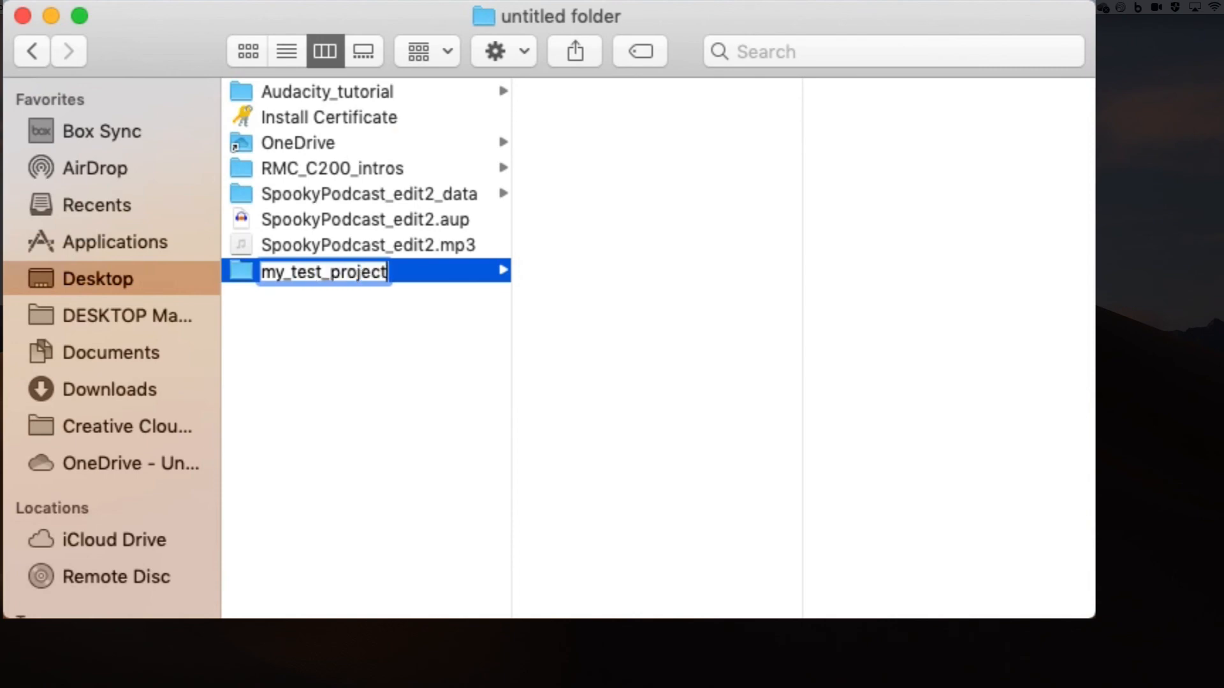
pyautogui.press('Return')
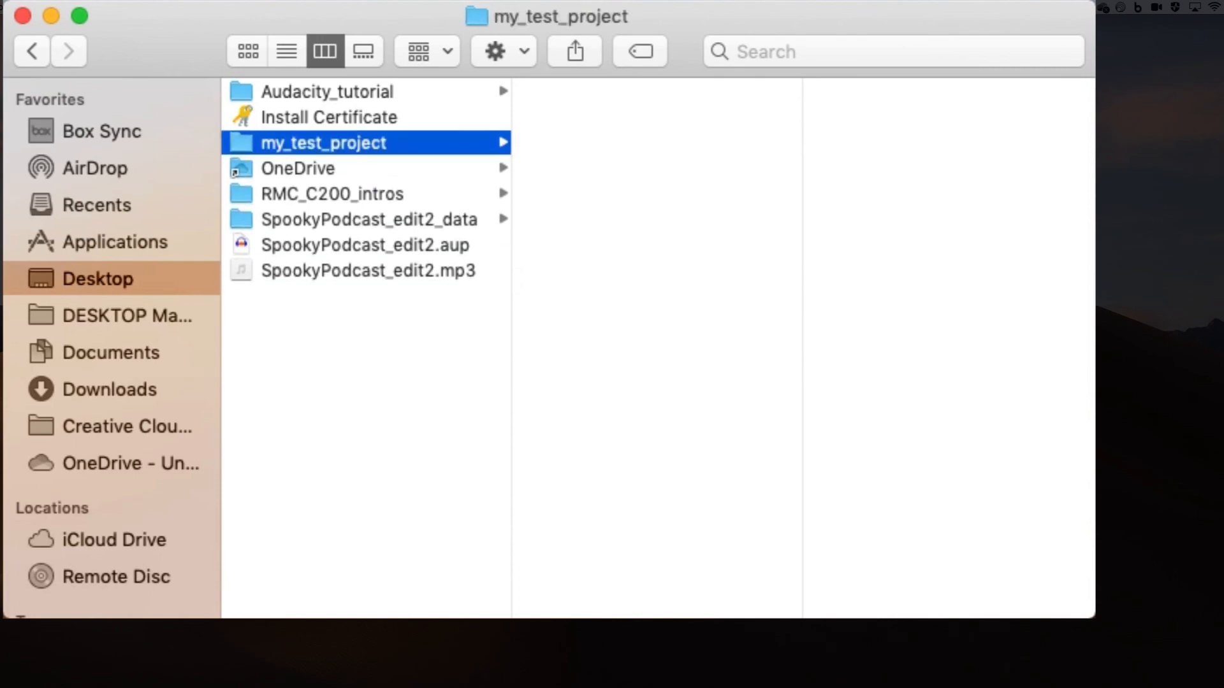
# Move the SpookyPodcast_edit2_data folder, SpookyPodcast_edit2.aup and SpookyPodcast_edit2.mp3 together into the my_test_project folder.
pyautogui.click(404, 273)
pyautogui.keyDown('shift'); pyautogui.click(386, 220); pyautogui.keyUp('shift')
pyautogui.moveTo(312, 219); pyautogui.dragTo(373, 144)
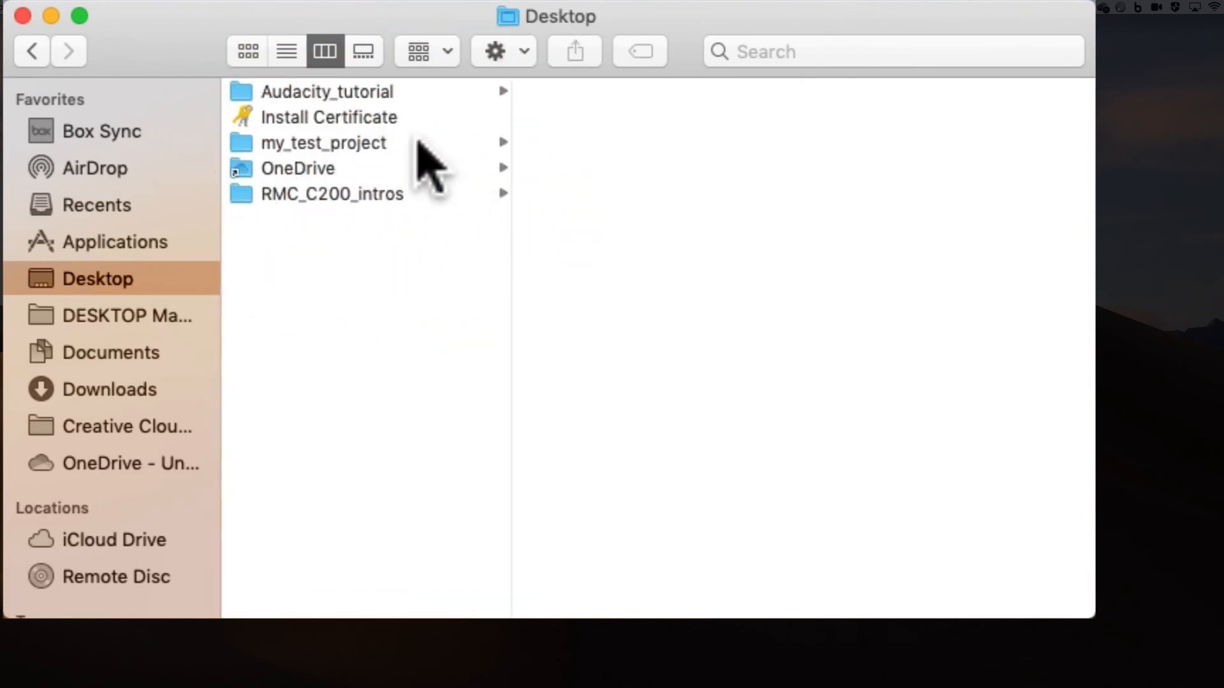
# Open my_test_project and examine the SpookyPodcast_edit2 project file and MP3 inside it.
pyautogui.click(415, 143)
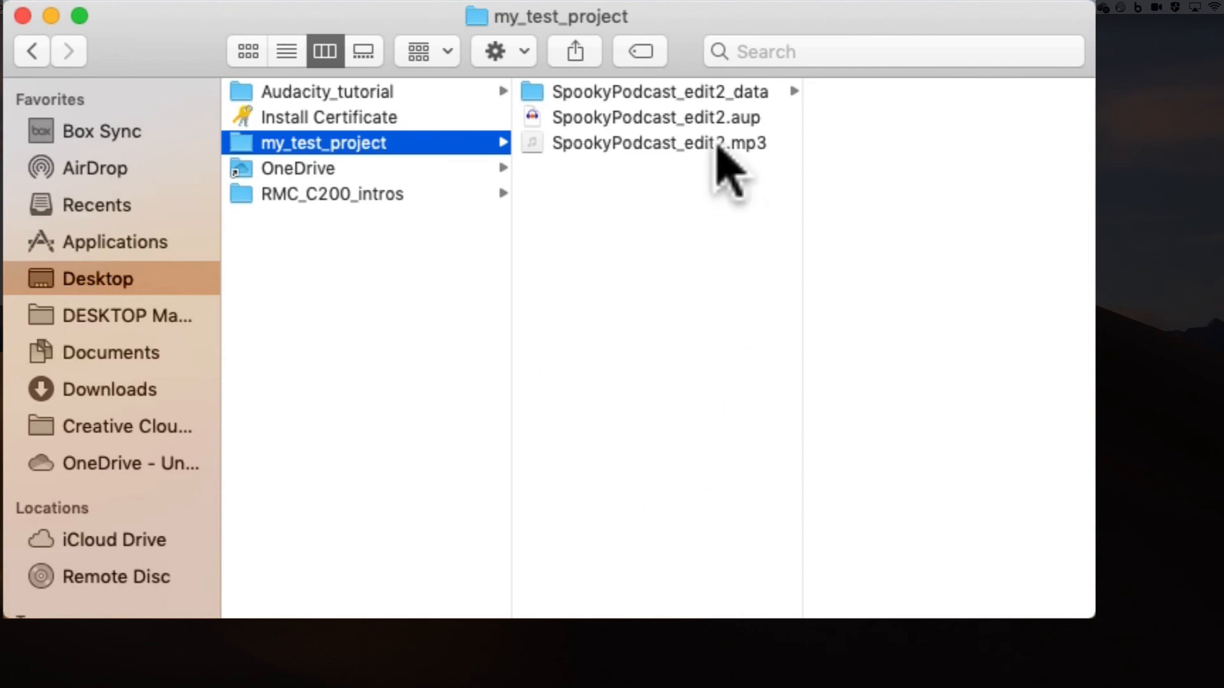
pyautogui.click(707, 119)
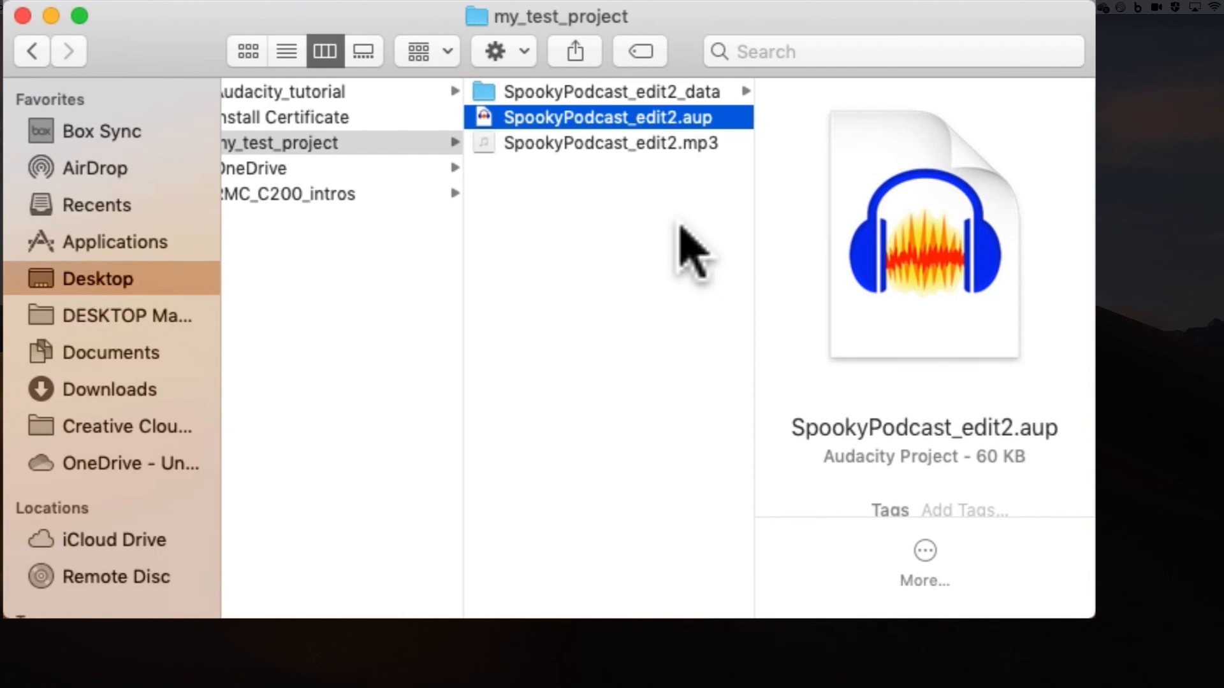
pyautogui.click(665, 145)
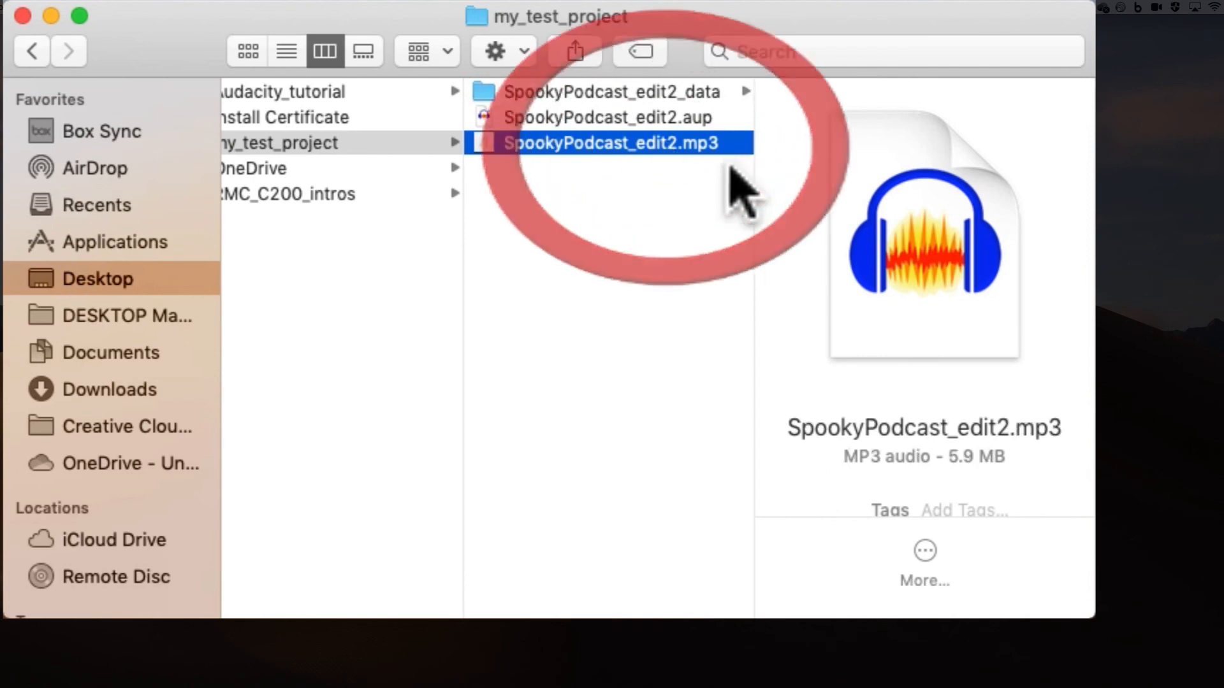